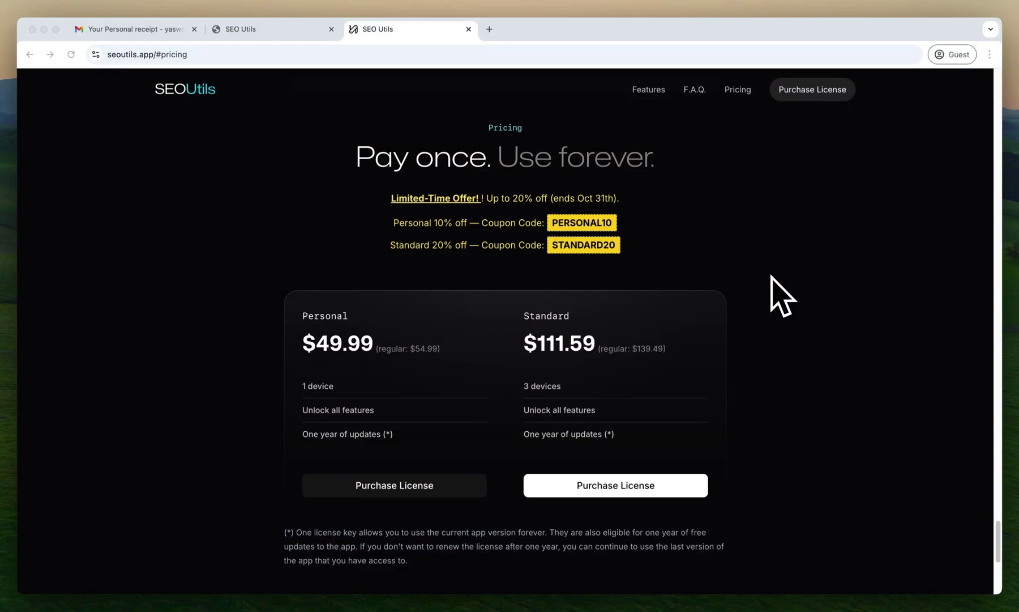
Step: Bring the browser window showing the SEO Utils website to the front
{"action": "left_click", "coordinate": [772, 276]}
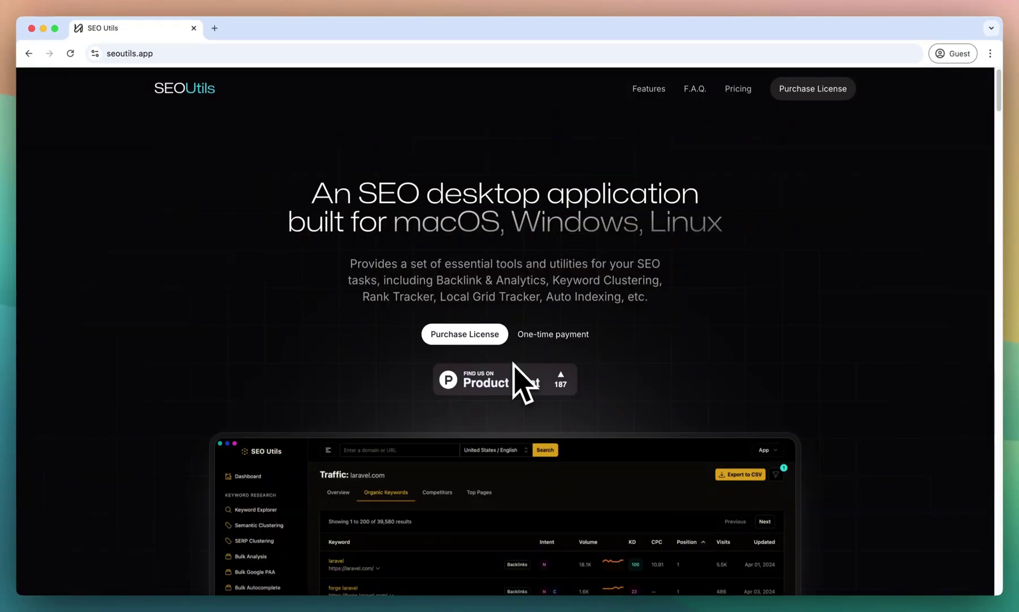
Step: Jump to the pricing plans and start purchasing the Personal license
{"action": "left_click", "coordinate": [491, 338]}
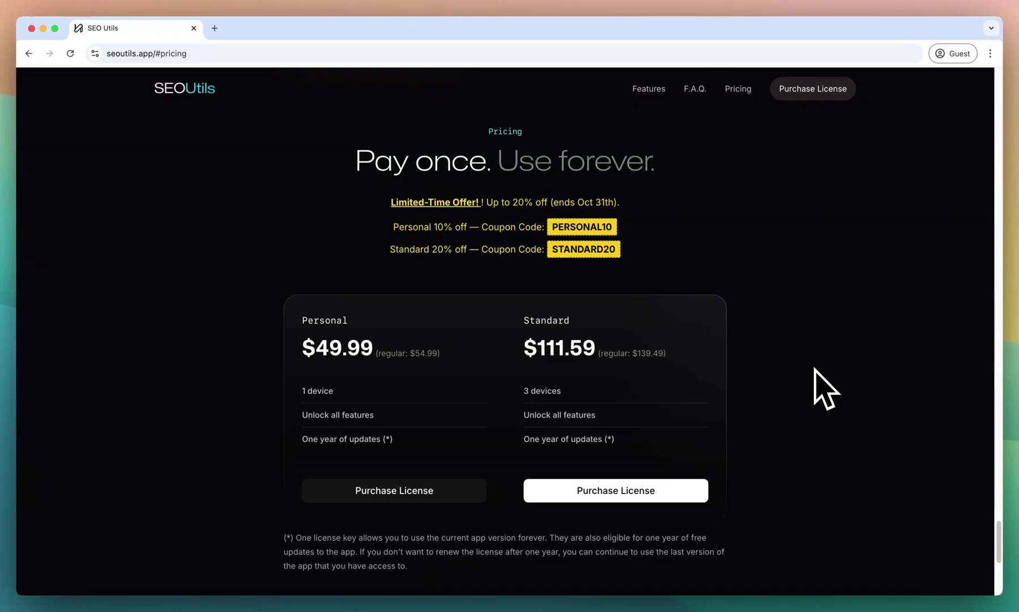
{"action": "left_click", "coordinate": [422, 491]}
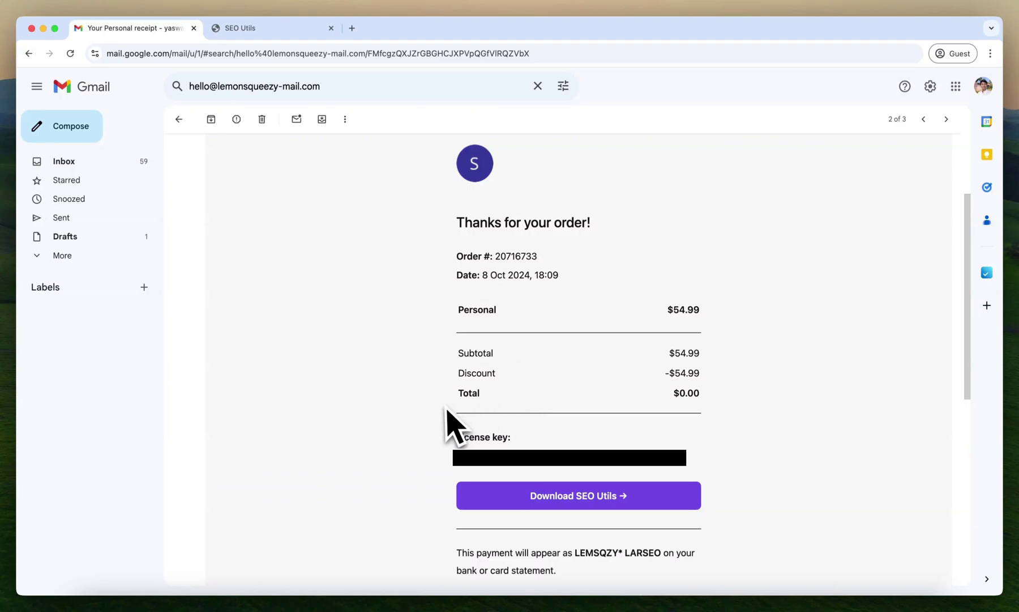
Step: Select the license key in the receipt and open the Download SEO Utils link in a new tab
{"action": "triple_click", "coordinate": [512, 451]}
{"action": "left_click", "coordinate": [511, 451]}
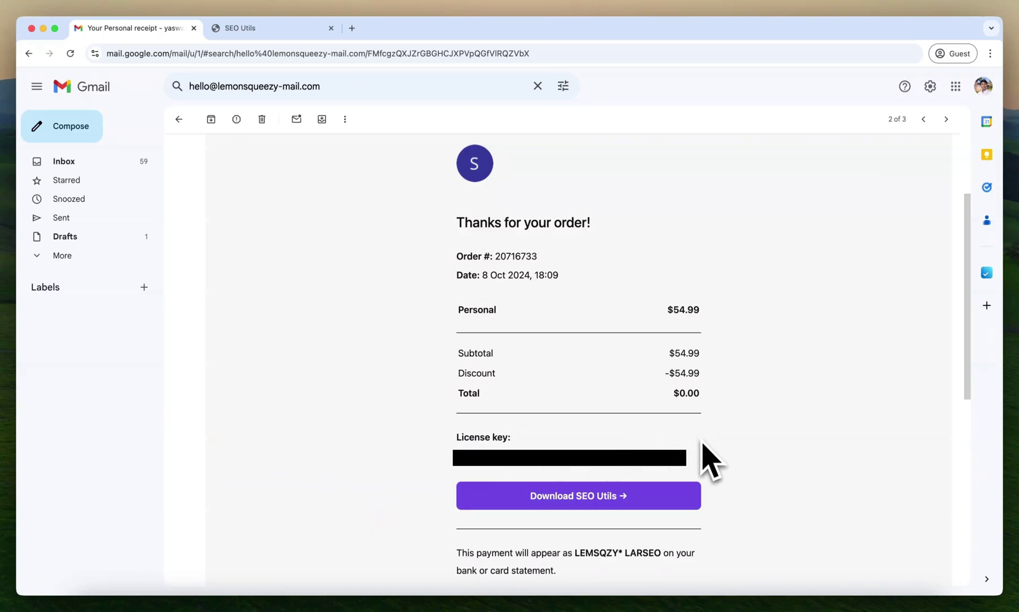
{"action": "right_click", "coordinate": [652, 490]}
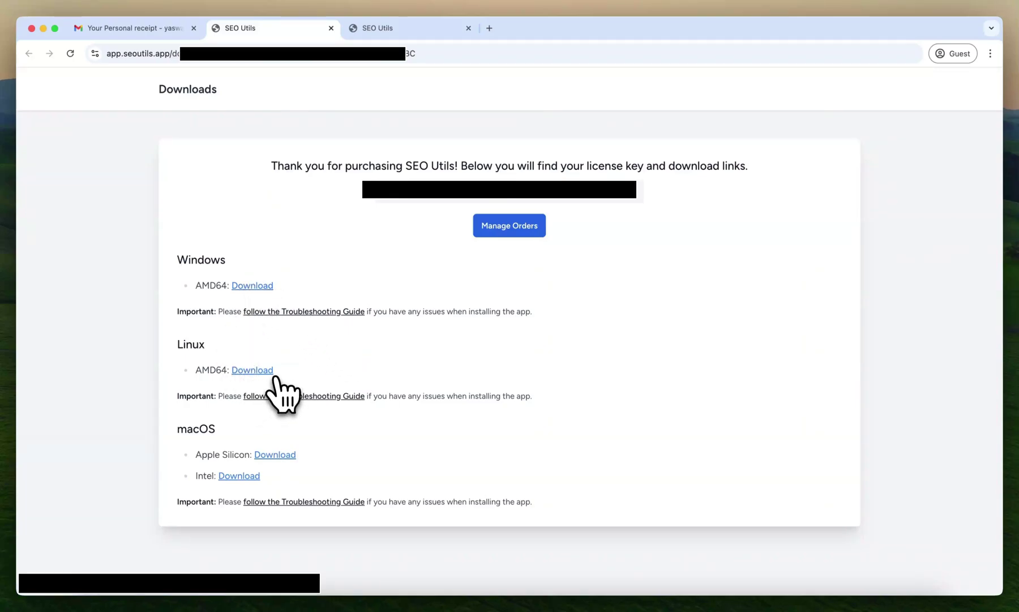
Step: Download the macOS Apple Silicon installer from the Downloads page
{"action": "left_click", "coordinate": [289, 454]}
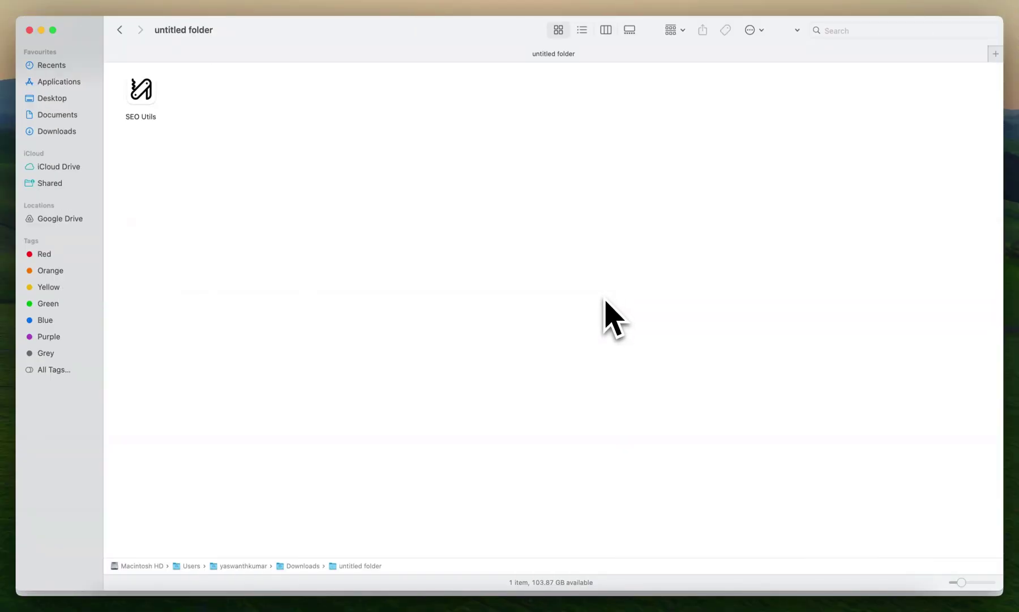
Step: Launch the downloaded SEO Utils app and dismiss the 'Not Opened' malware warning
{"action": "double_click", "coordinate": [151, 99]}
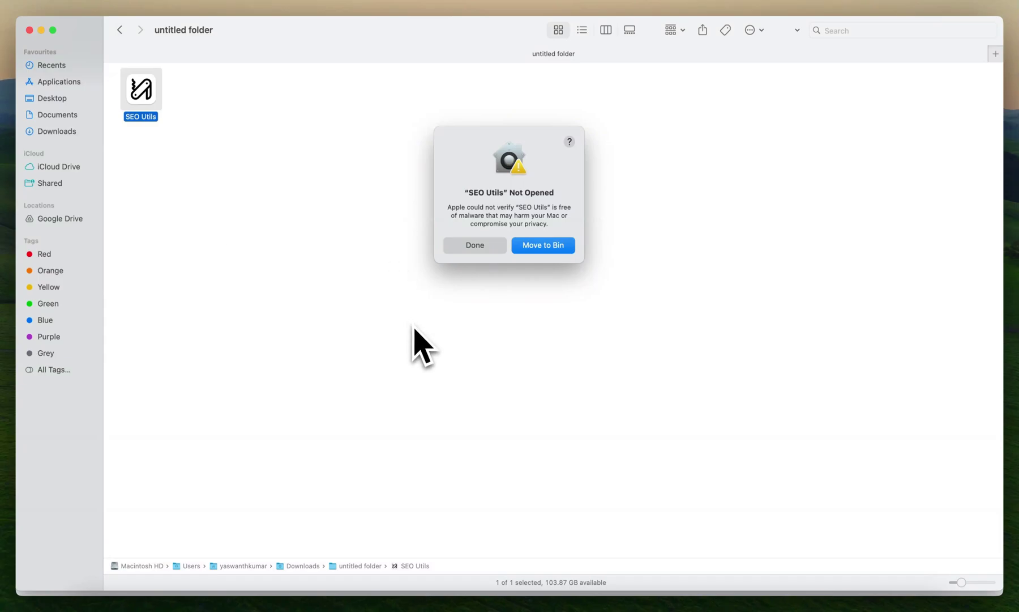
{"action": "left_click", "coordinate": [477, 245]}
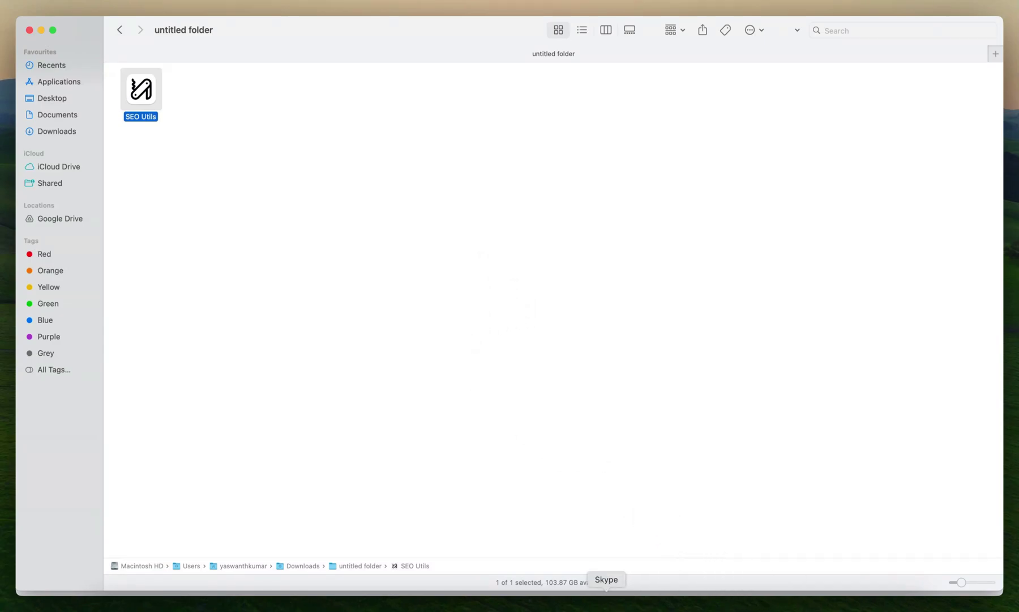
Step: In System Settings' Privacy & Security, choose Open Anyway for SEO Utils and confirm
{"action": "left_click", "coordinate": [299, 603]}
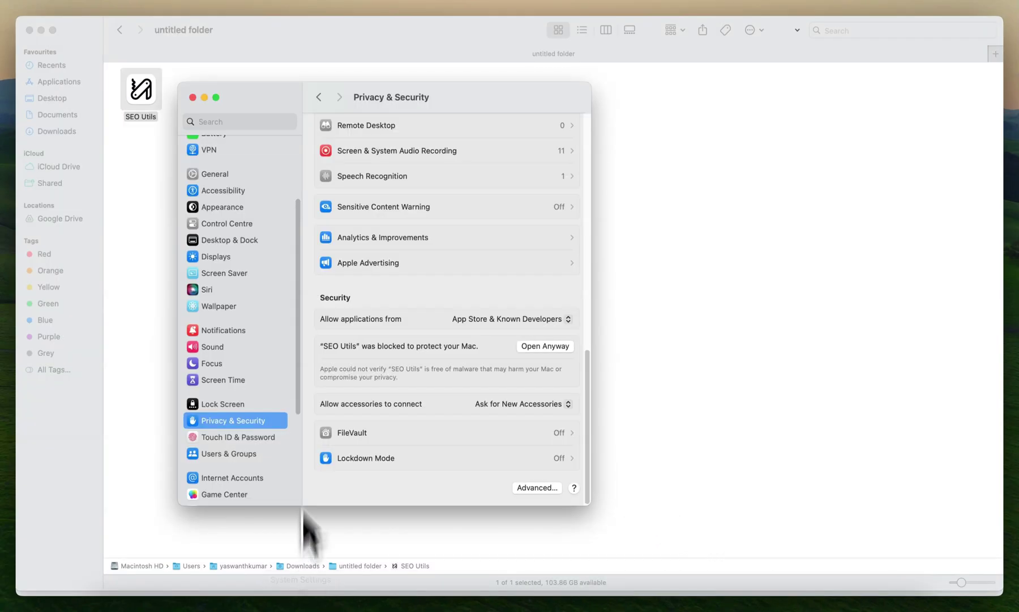
{"action": "left_click", "coordinate": [555, 349]}
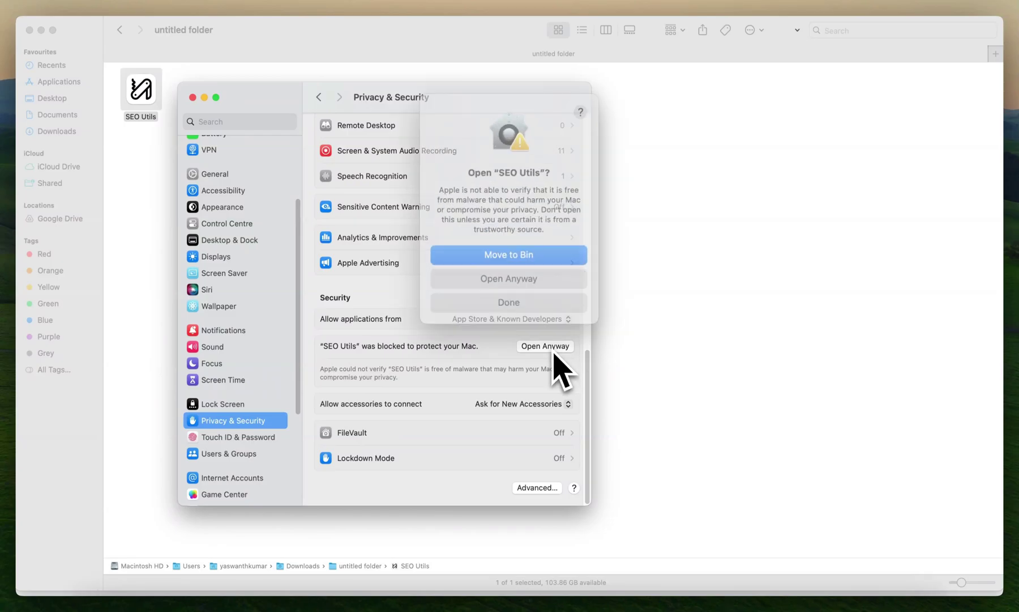
{"action": "left_click", "coordinate": [522, 271]}
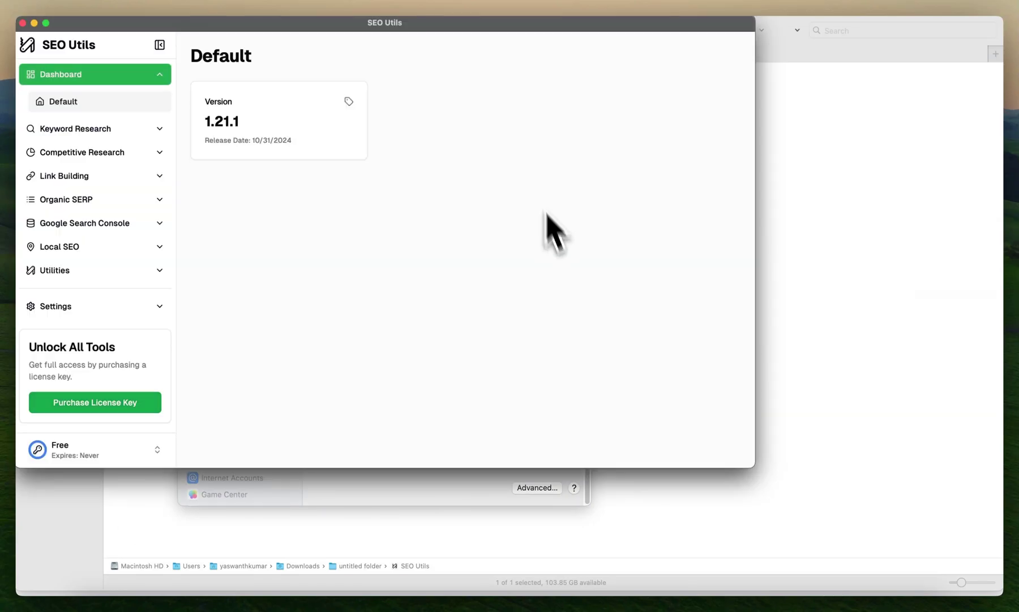
Step: Move the SEO Utils window aside and close the Privacy & Security window
{"action": "left_click_drag", "start_coordinate": [411, 23], "coordinate": [560, 105]}
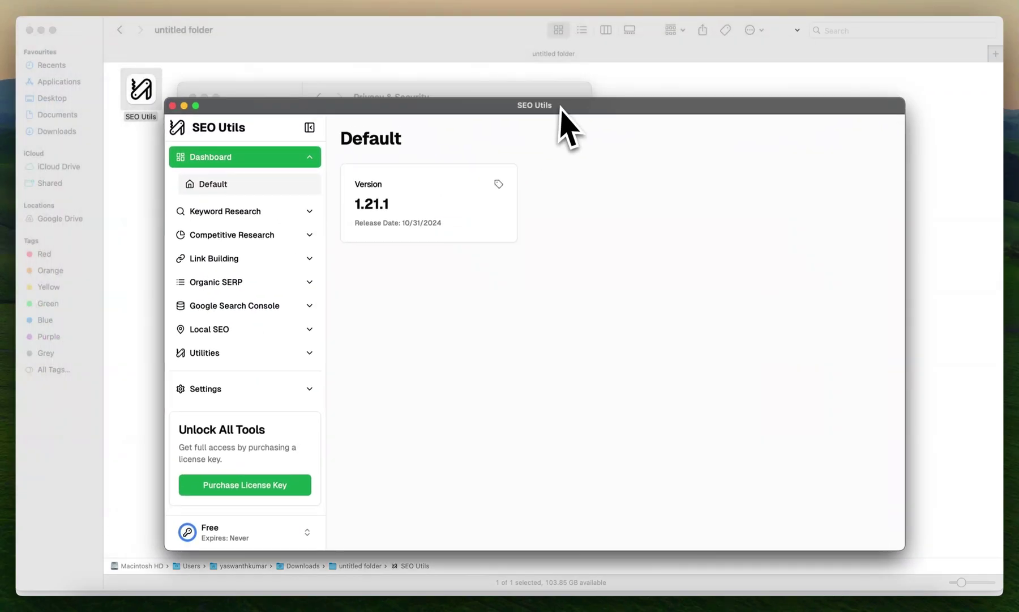
{"action": "left_click", "coordinate": [233, 95]}
{"action": "left_click", "coordinate": [193, 96]}
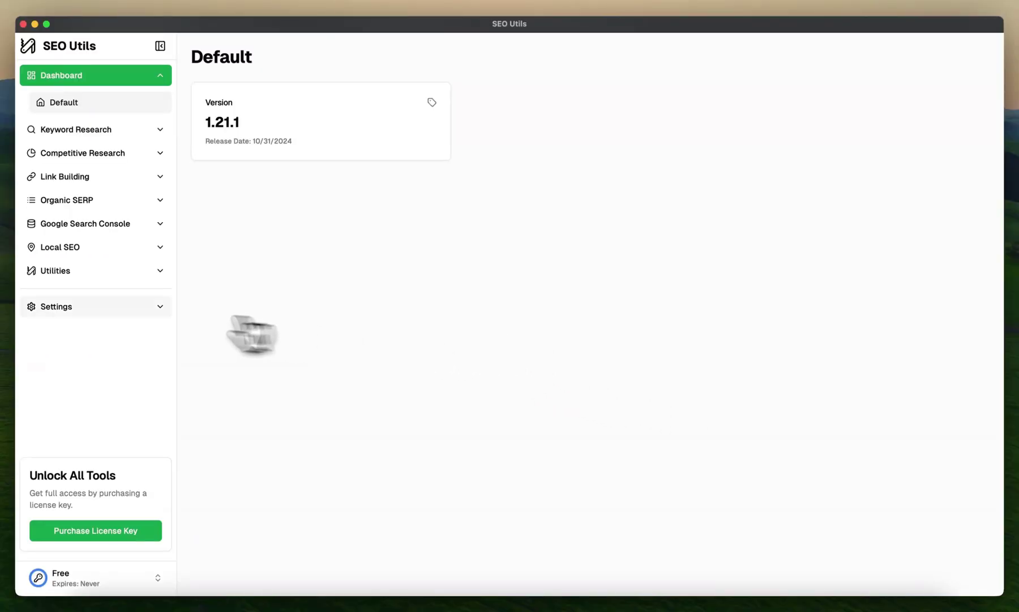
Step: Paste the license key into Settings > Services, verify it, and check the account's Personal plan
{"action": "left_click", "coordinate": [117, 307]}
{"action": "left_click", "coordinate": [85, 330]}
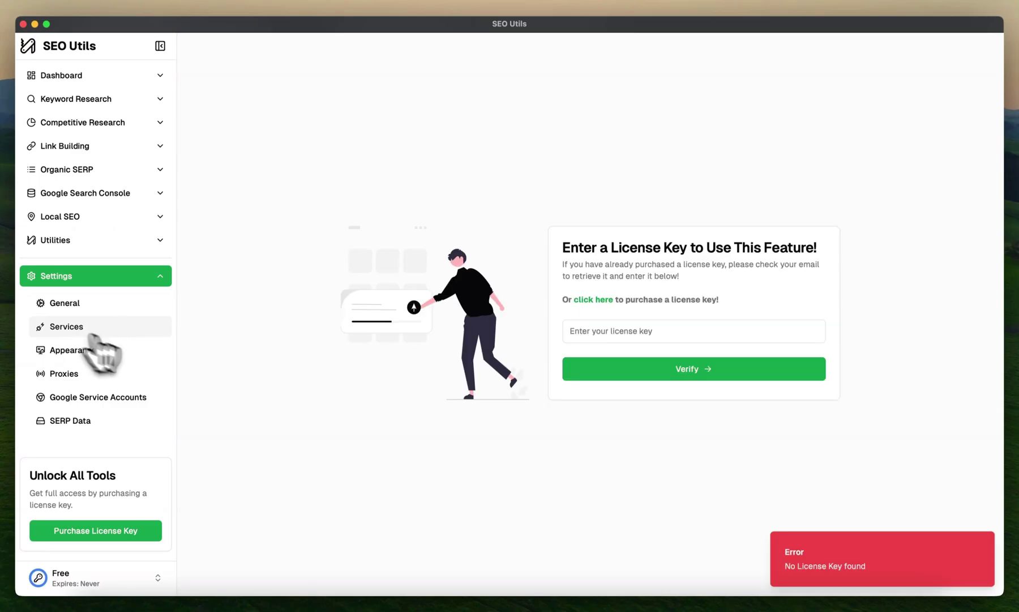
{"action": "left_click", "coordinate": [631, 334]}
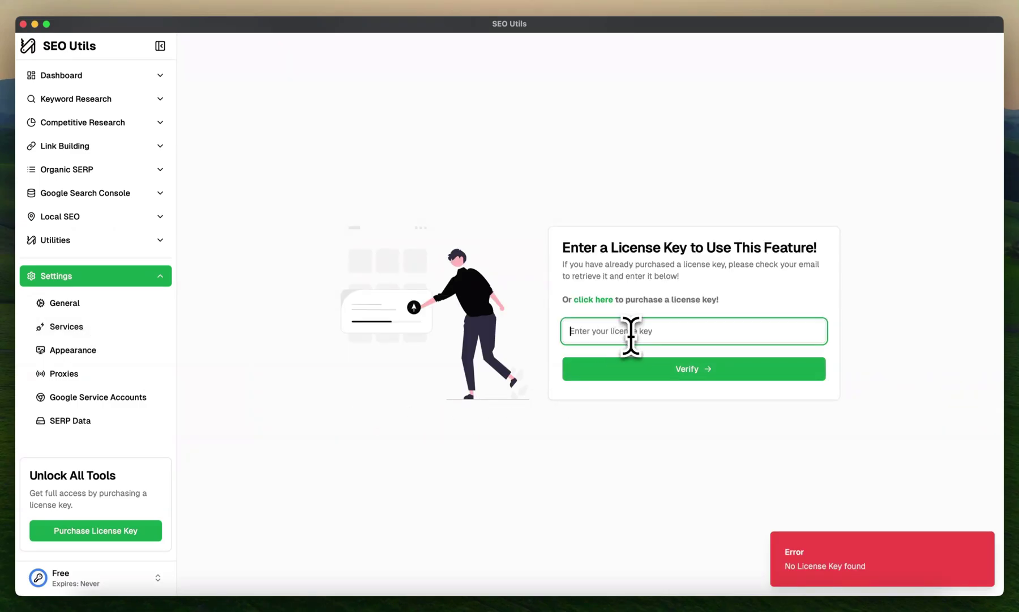
{"action": "key", "text": "super+v"}
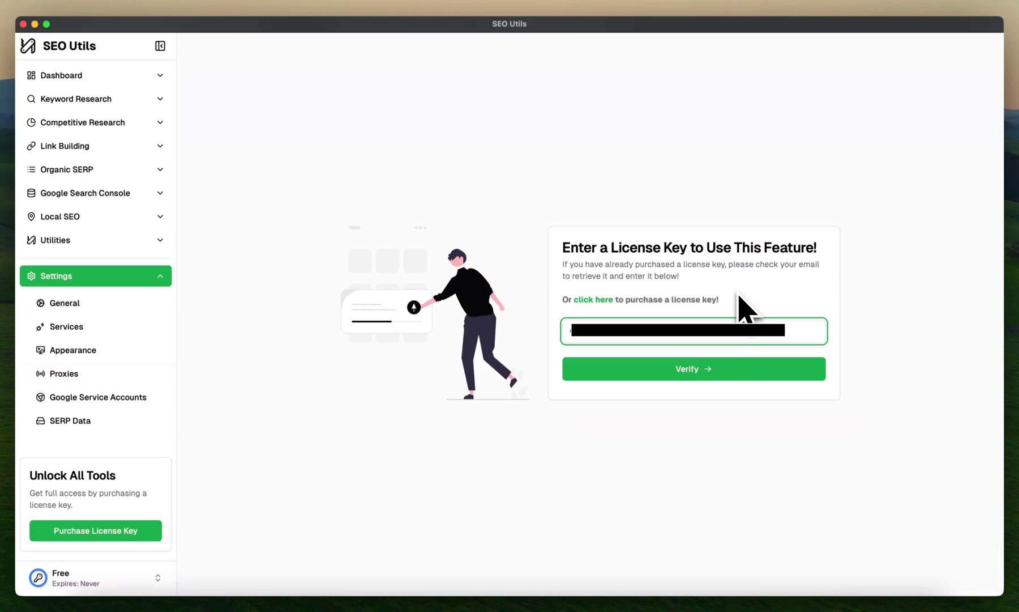
{"action": "left_click", "coordinate": [729, 372]}
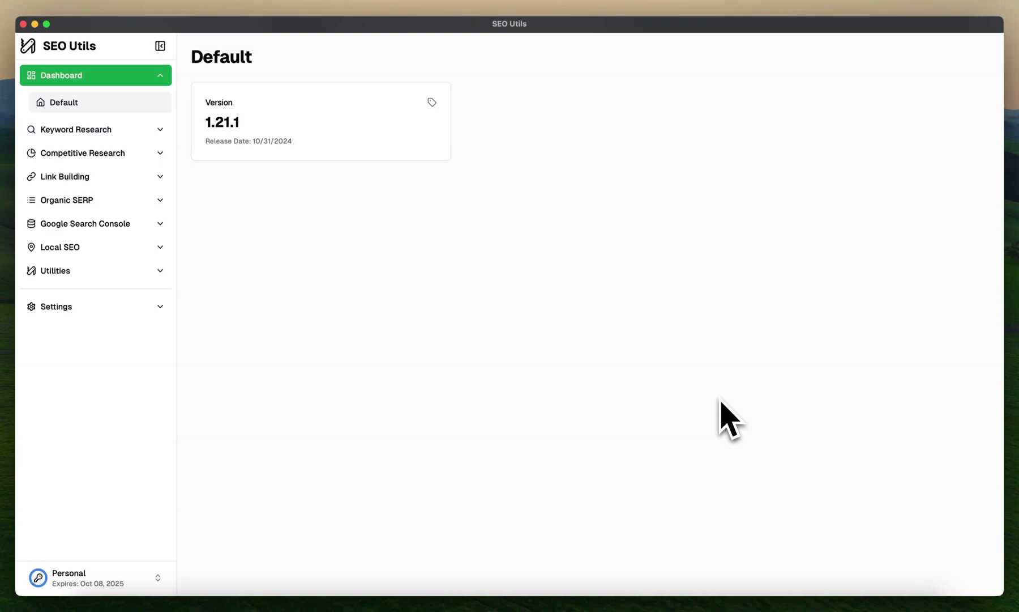
{"action": "left_click", "coordinate": [89, 575]}
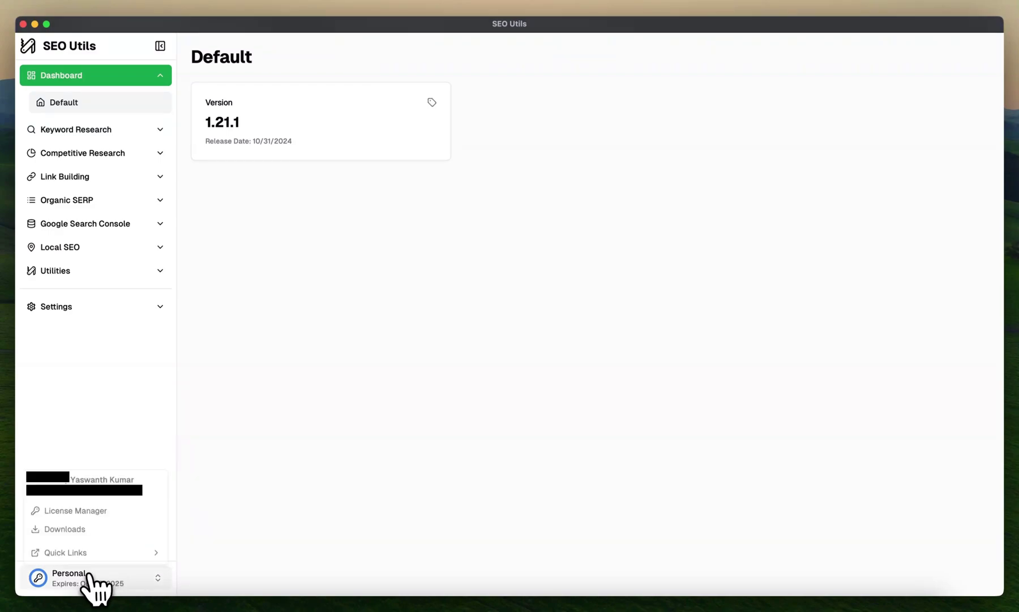
{"action": "left_click", "coordinate": [91, 580]}
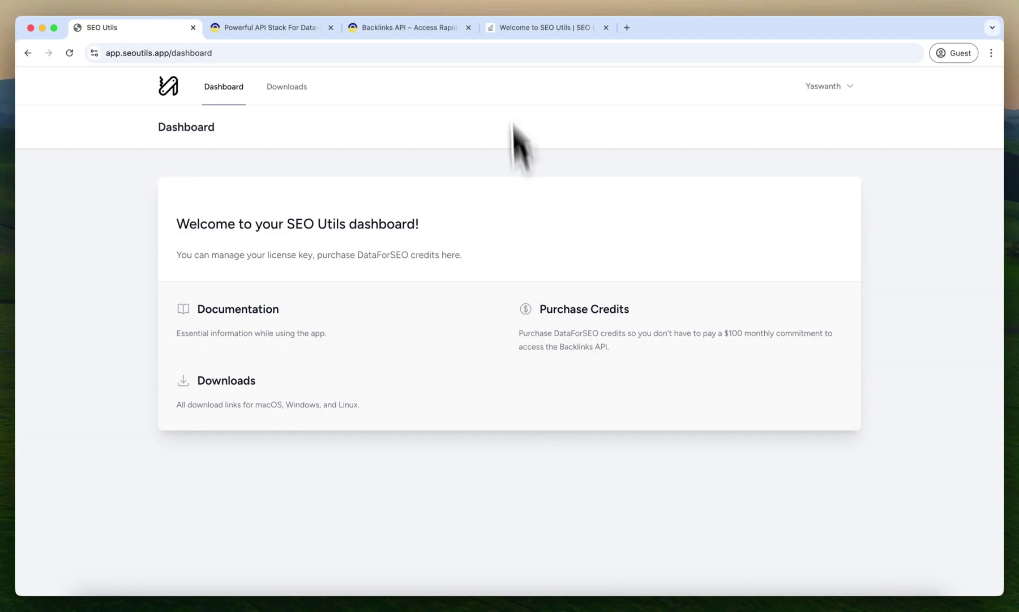
Step: Scroll the SEO Utils help Welcome page to the Features table, then switch to the DataForSEO Backlinks API tab
{"action": "left_click", "coordinate": [512, 28]}
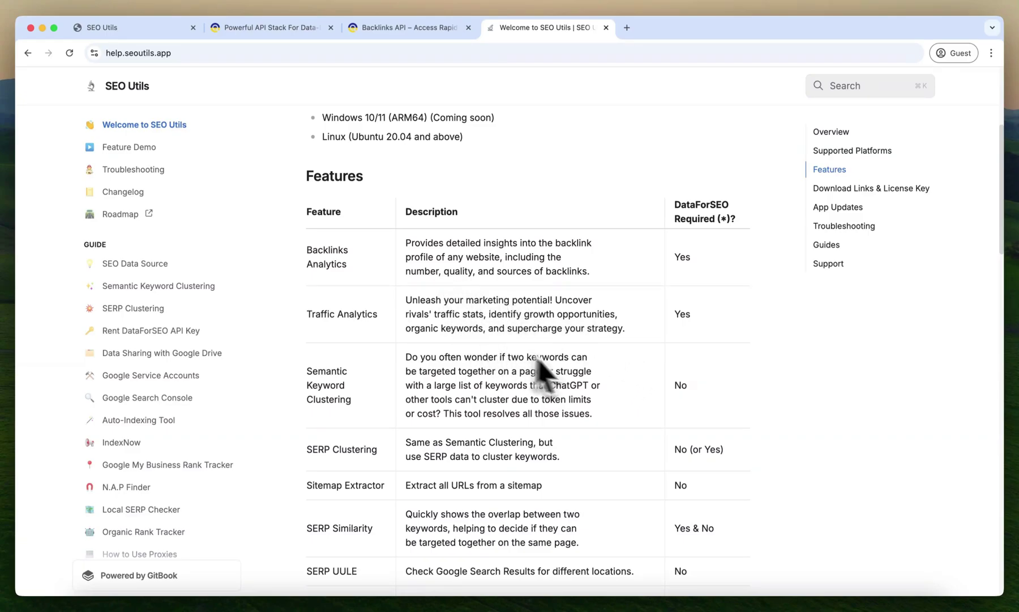
{"action": "scroll", "coordinate": [719, 448], "scroll_direction": "down", "scroll_amount": 1}
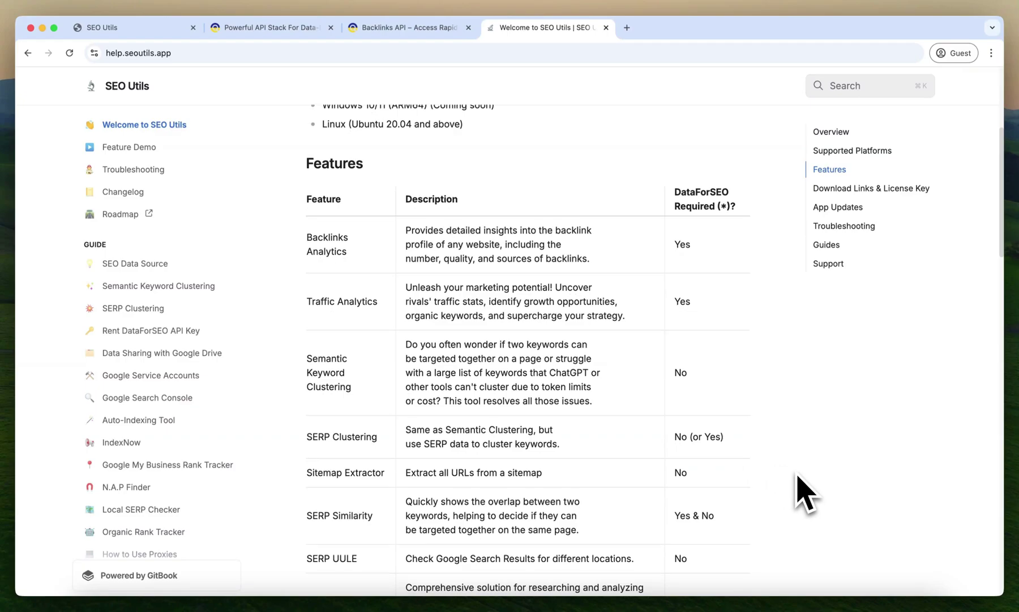
{"action": "scroll", "coordinate": [804, 493], "scroll_direction": "down", "scroll_amount": 3}
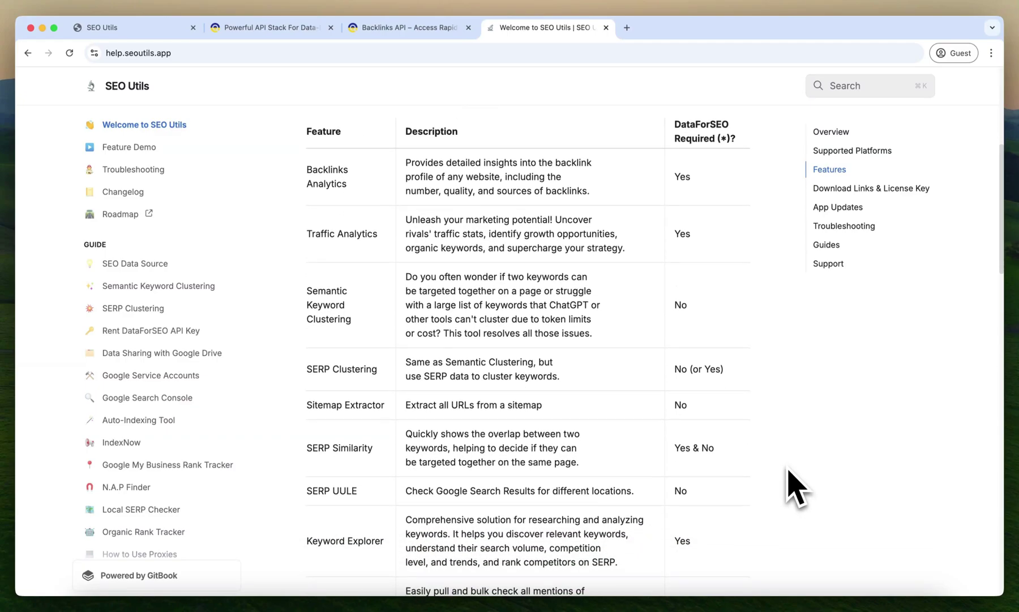
{"action": "scroll", "coordinate": [797, 484], "scroll_direction": "down", "scroll_amount": 20}
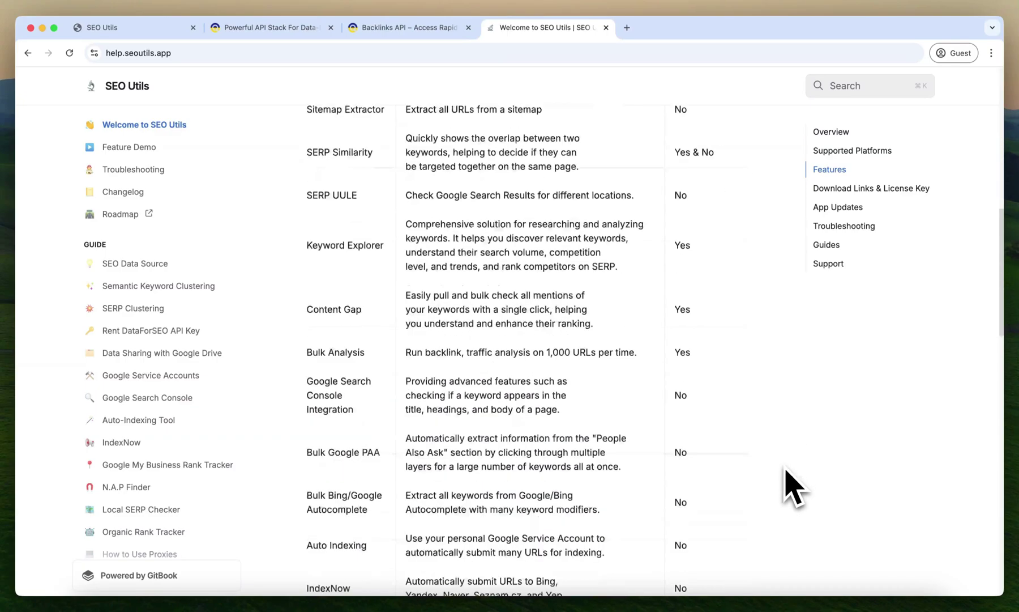
{"action": "scroll", "coordinate": [786, 471], "scroll_direction": "down", "scroll_amount": 5}
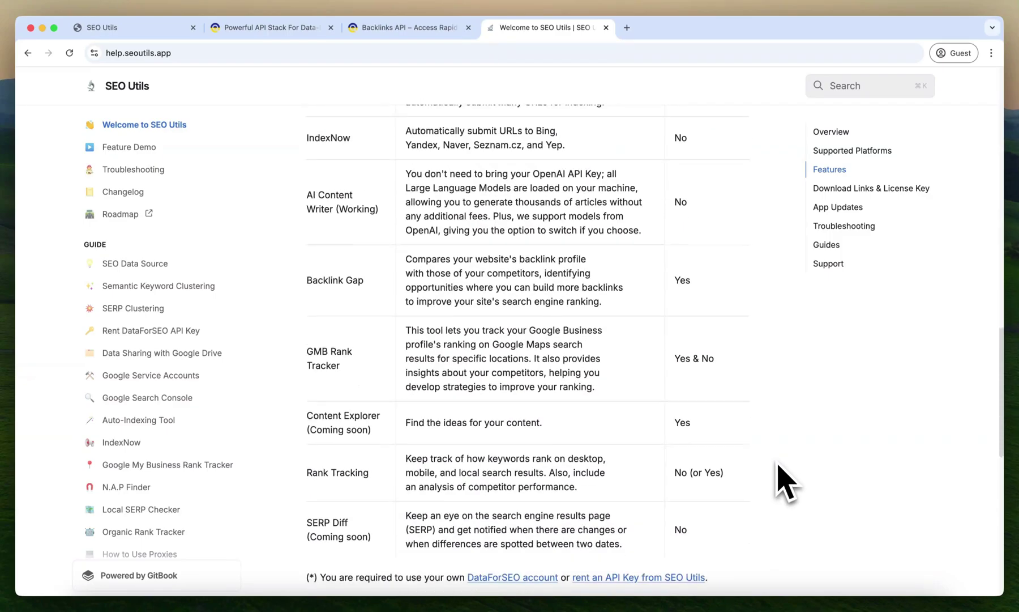
{"action": "scroll", "coordinate": [773, 461], "scroll_direction": "up", "scroll_amount": 4}
{"action": "scroll", "coordinate": [775, 474], "scroll_direction": "up", "scroll_amount": 20}
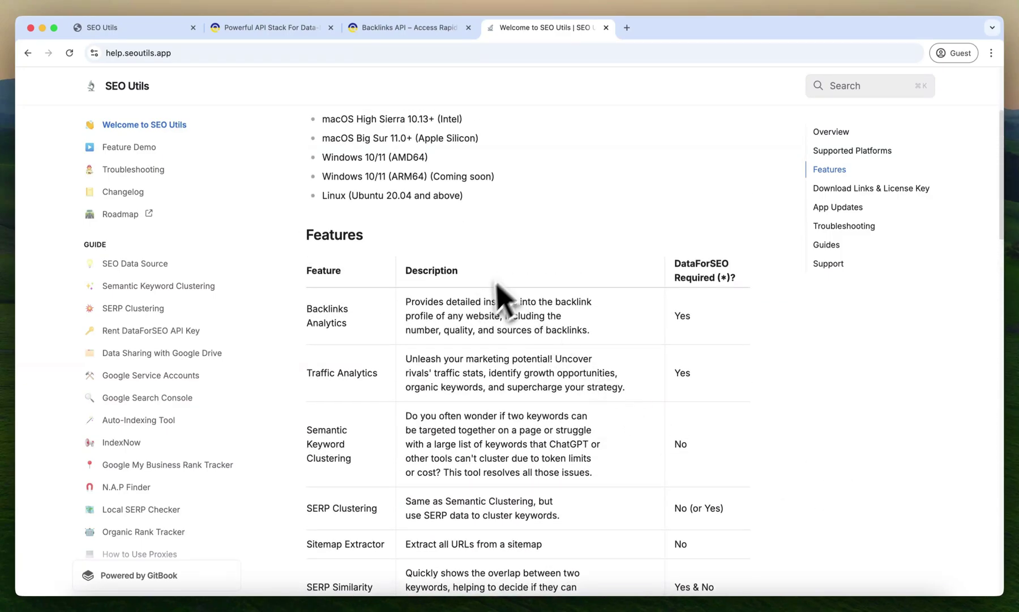
{"action": "scroll", "coordinate": [518, 272], "scroll_direction": "up", "scroll_amount": 1}
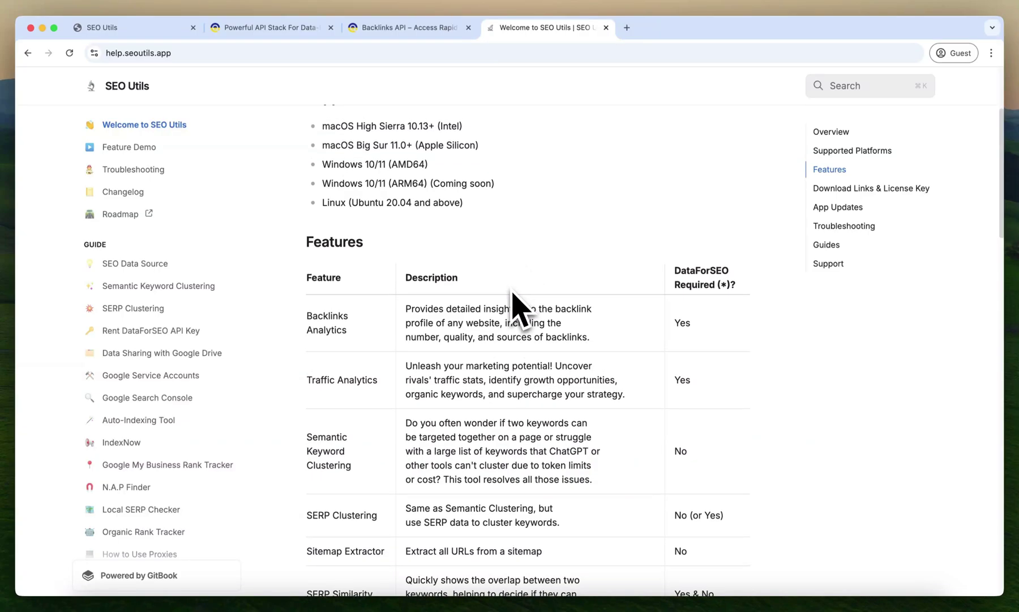
{"action": "left_click", "coordinate": [400, 28]}
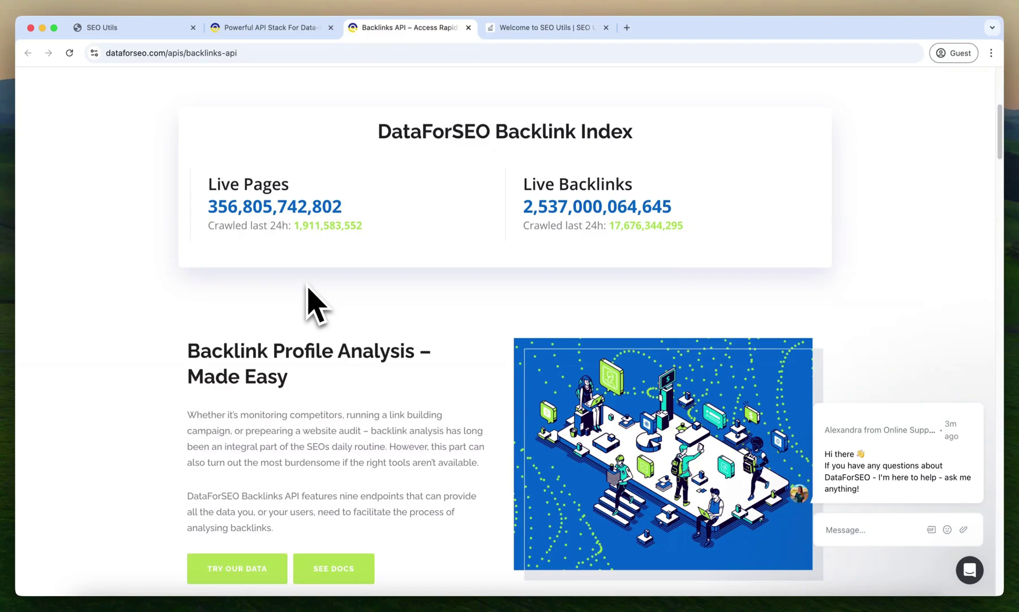
Step: Switch back to the SEO Utils account dashboard tab
{"action": "left_click", "coordinate": [119, 27]}
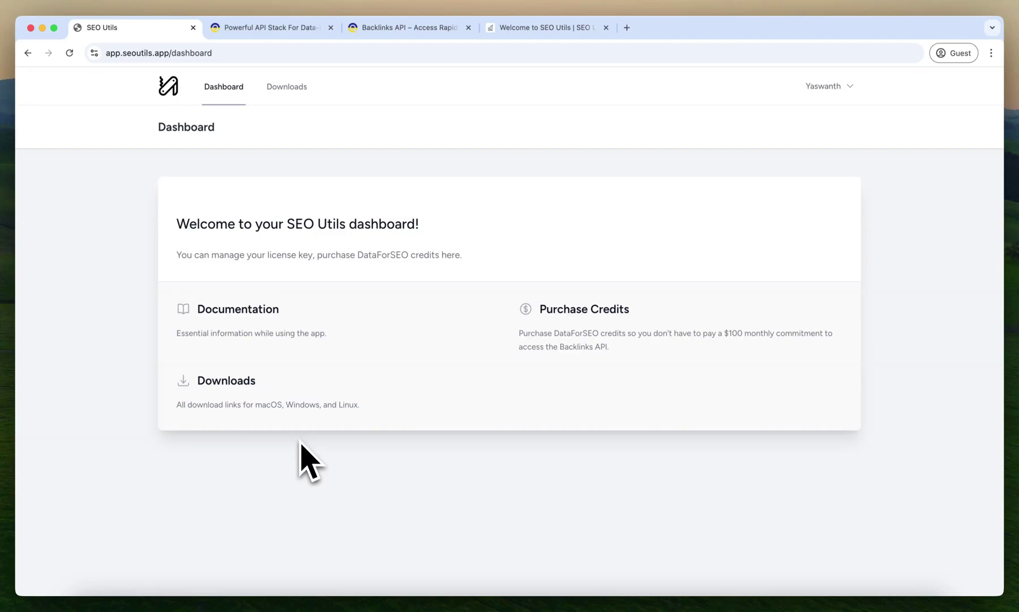
Step: Choose the CP10 DataForSEO credit package ($10.89) and start its checkout
{"action": "left_click", "coordinate": [593, 309]}
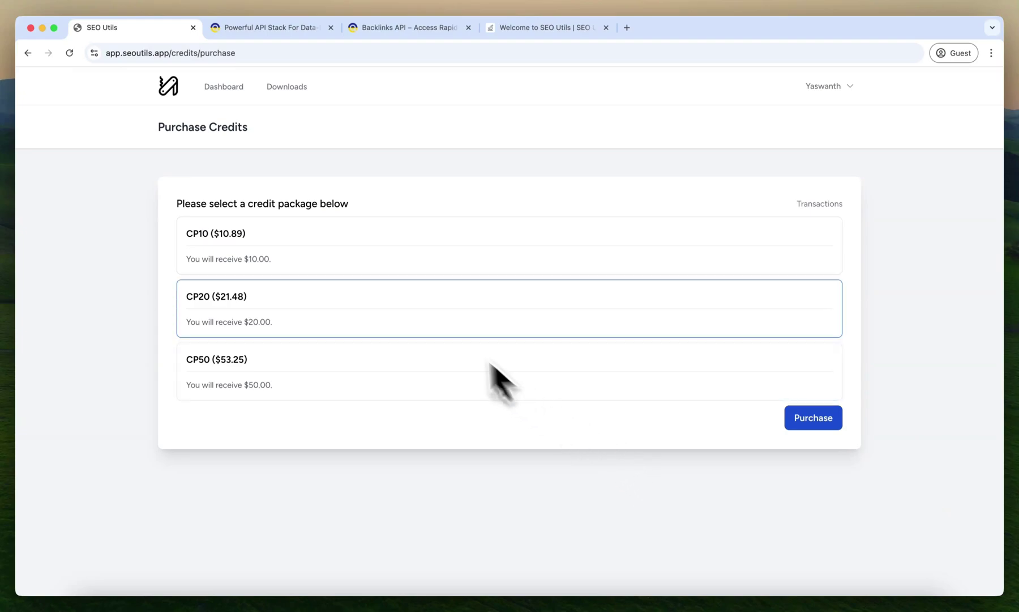
{"action": "left_click", "coordinate": [420, 259]}
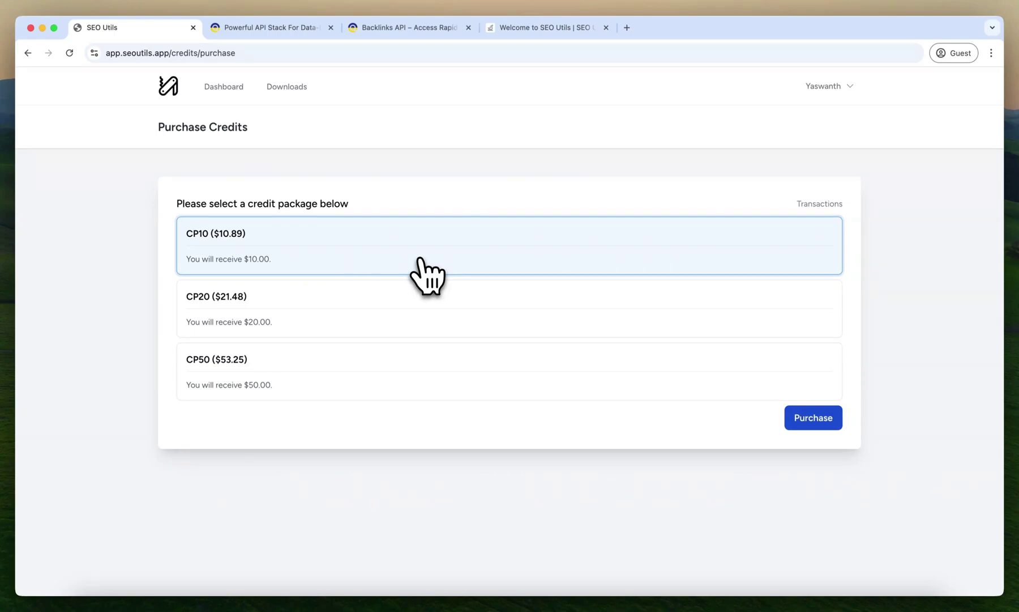
{"action": "left_click", "coordinate": [832, 416]}
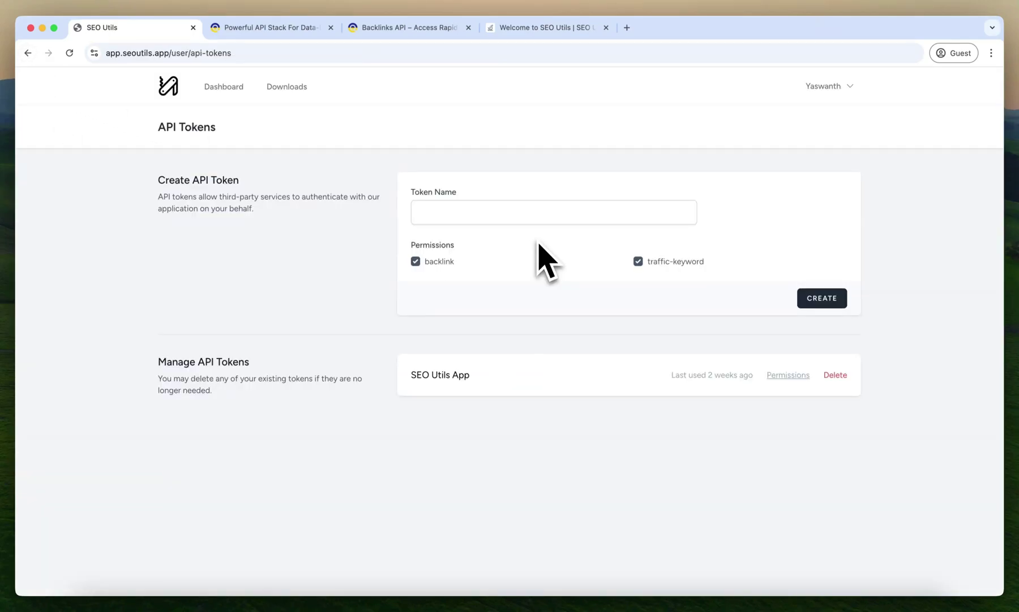
Step: On the API Tokens page, enter 'API Key' as the new token's name
{"action": "left_click", "coordinate": [844, 92]}
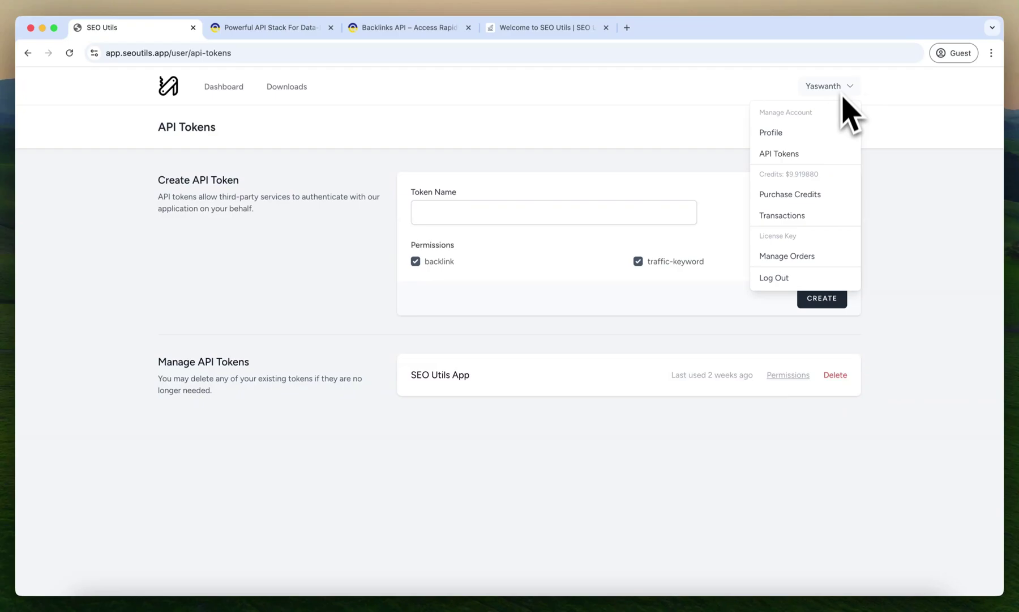
{"action": "left_click", "coordinate": [785, 154]}
{"action": "left_click", "coordinate": [457, 214]}
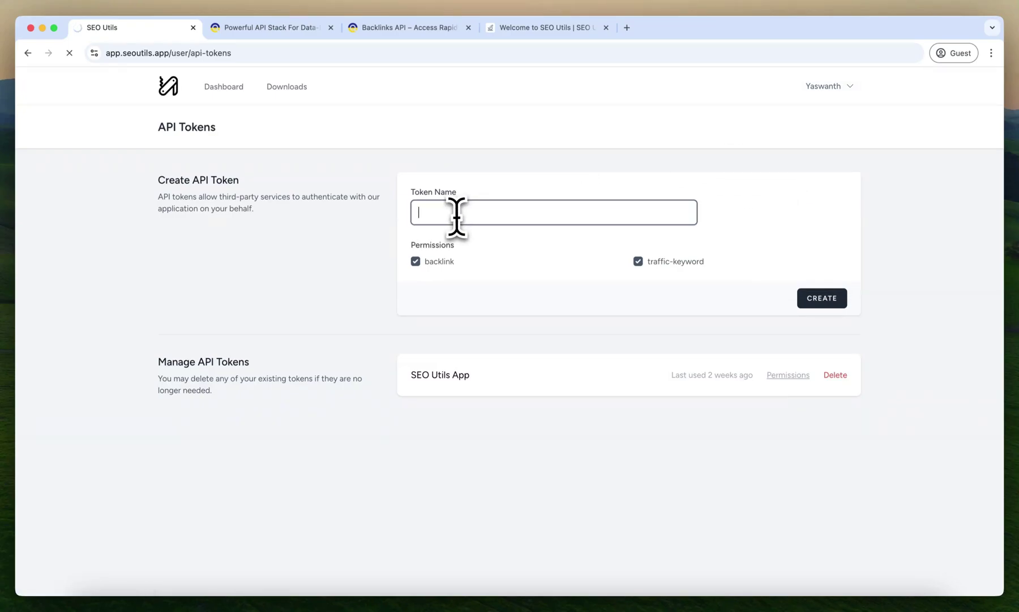
{"action": "type", "text": "API Key"}
Step: Create the token with backlink and traffic-keyword permissions both checked, and copy it
{"action": "left_click", "coordinate": [415, 262]}
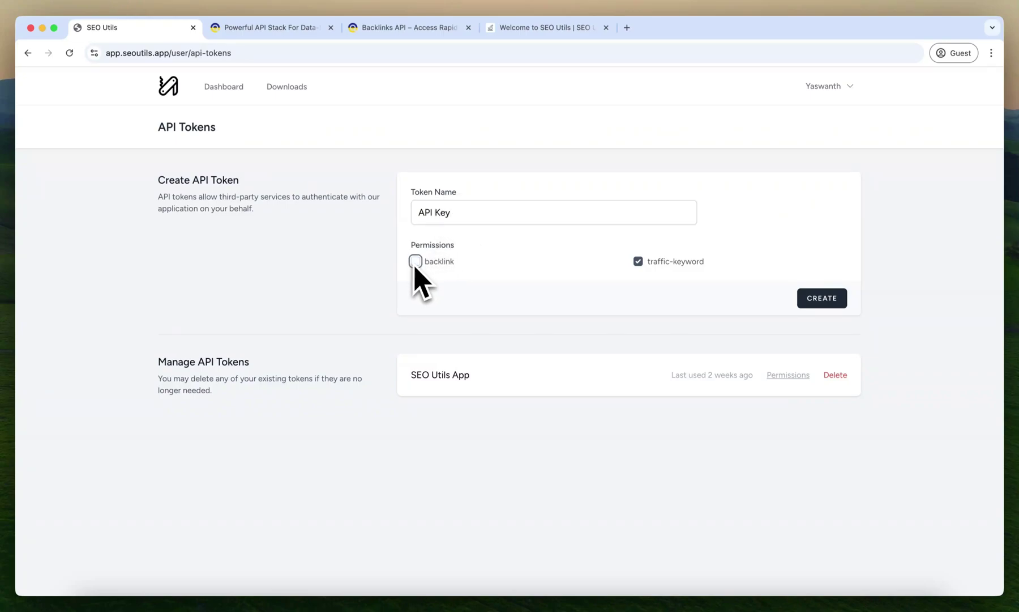
{"action": "left_click", "coordinate": [416, 262]}
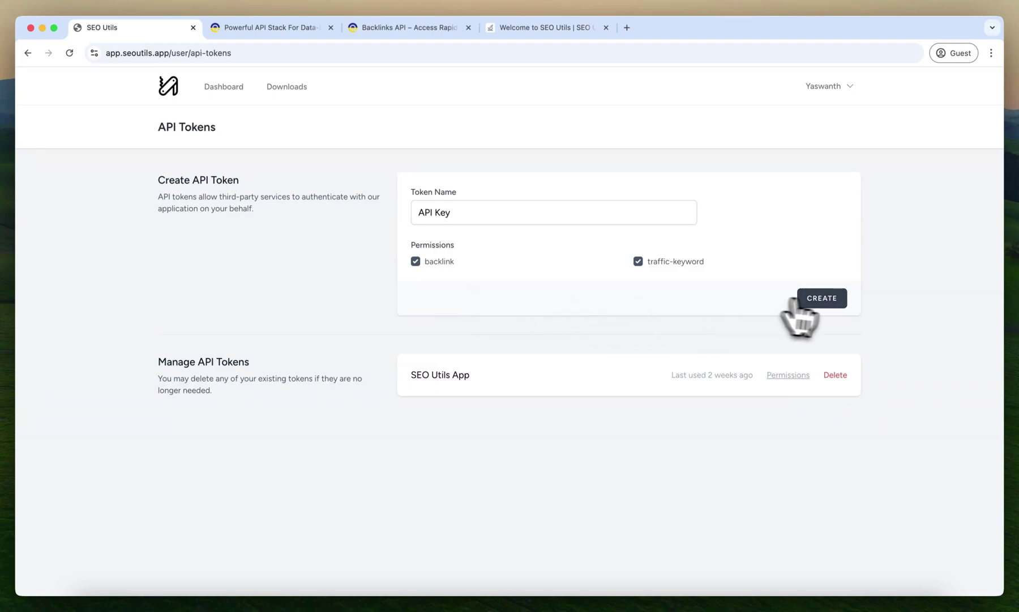
{"action": "left_click", "coordinate": [828, 301]}
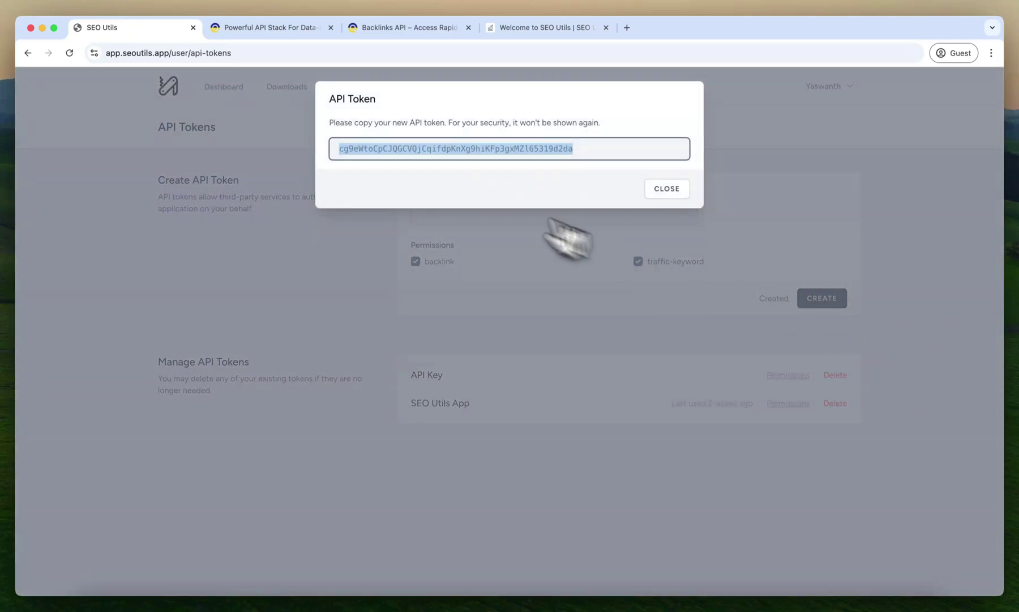
{"action": "right_click", "coordinate": [474, 150]}
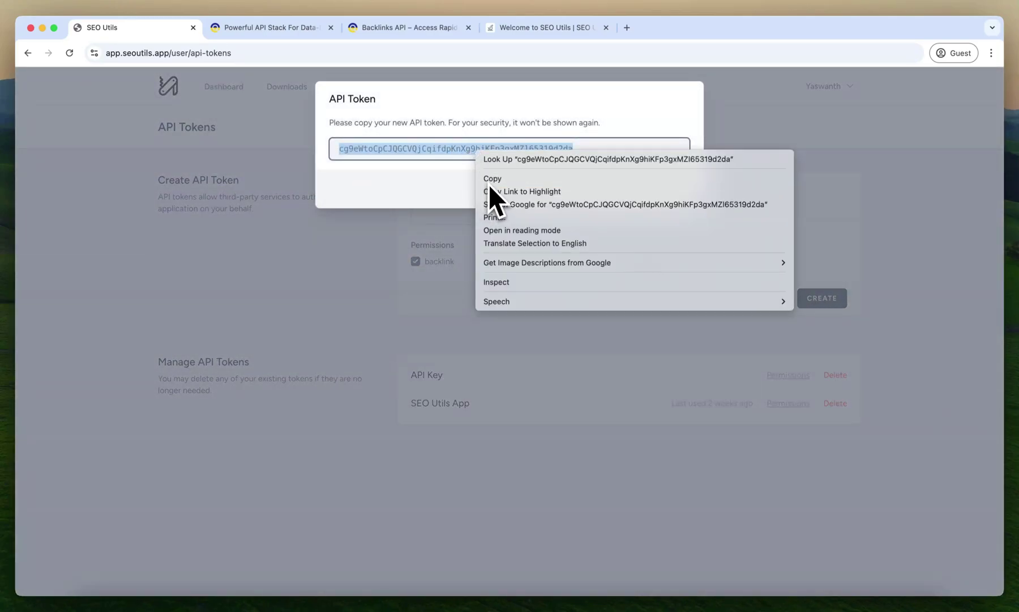
{"action": "left_click", "coordinate": [488, 176]}
{"action": "left_click", "coordinate": [451, 195]}
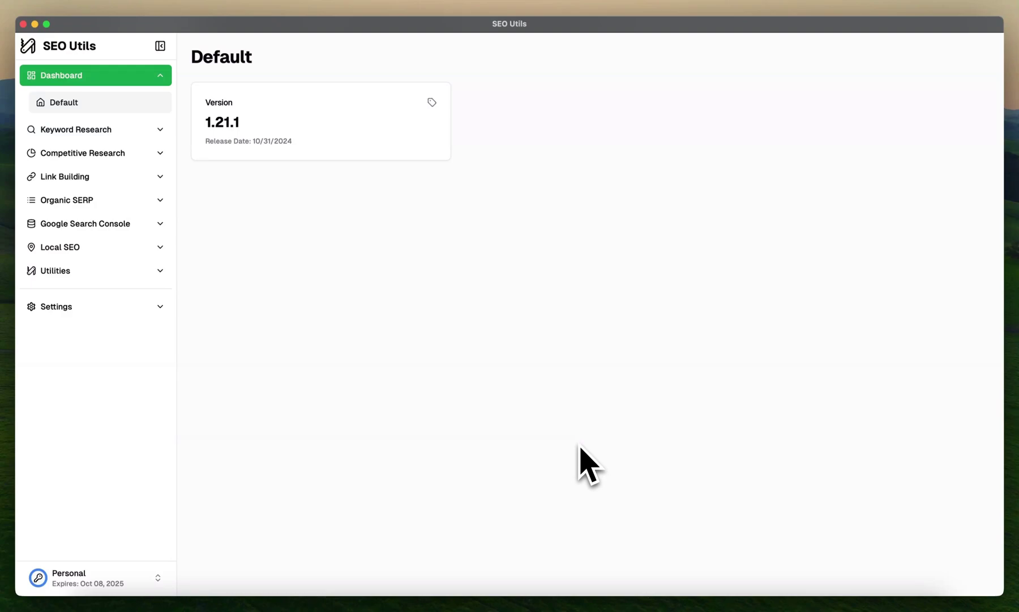
Step: Set the default geo target to New York, United States in General settings and save
{"action": "left_click", "coordinate": [96, 306]}
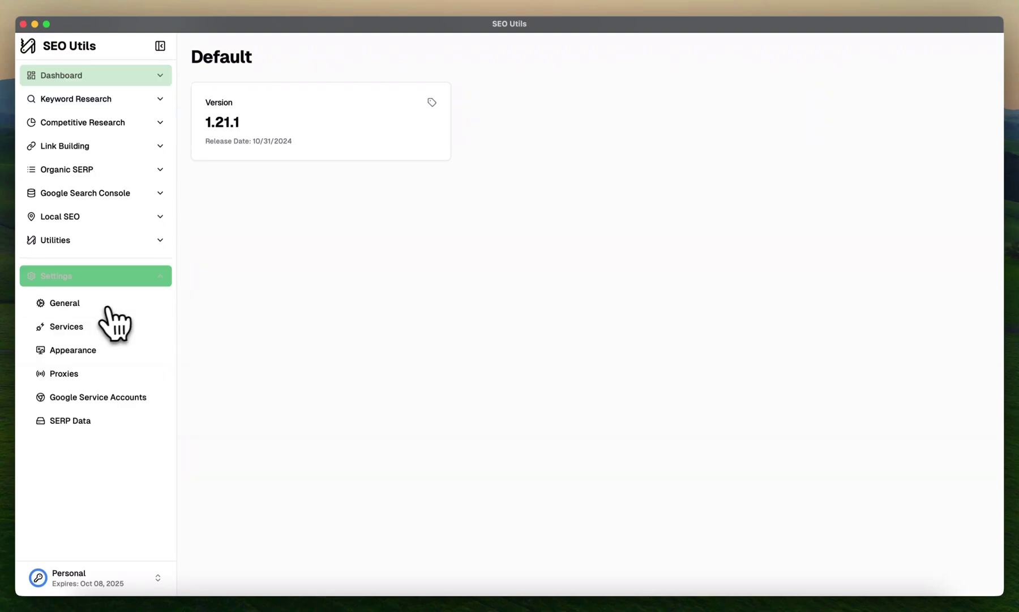
{"action": "left_click", "coordinate": [78, 308]}
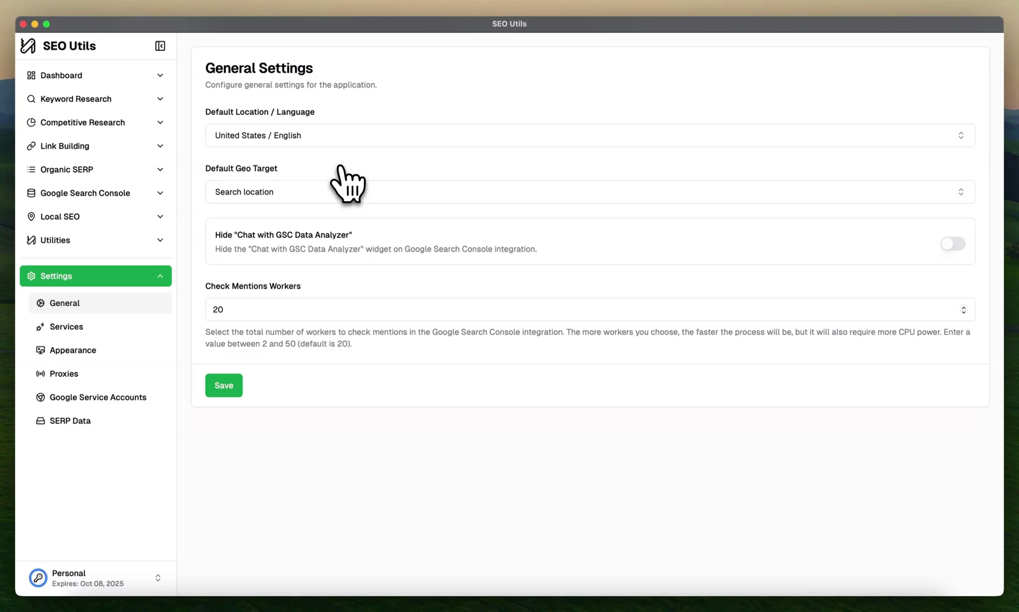
{"action": "left_click", "coordinate": [310, 195]}
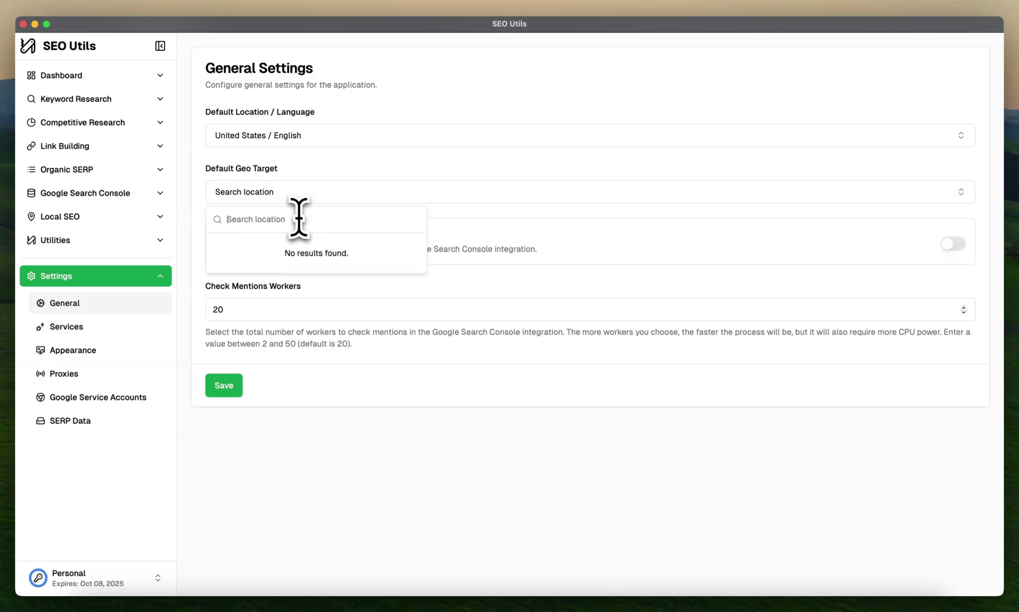
{"action": "type", "text": "new"}
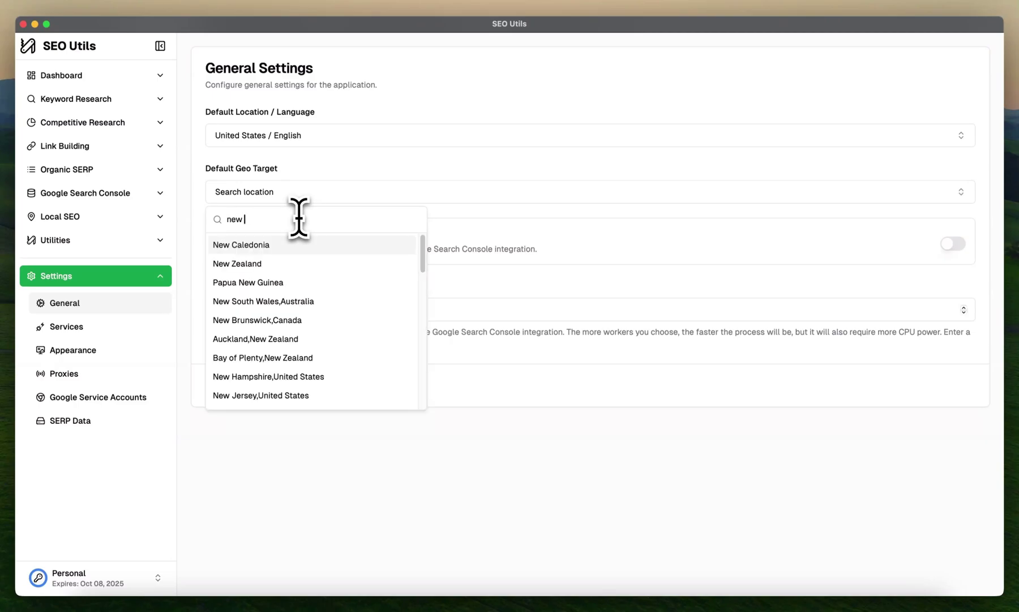
{"action": "type", "text": " york"}
{"action": "key", "text": "Return"}
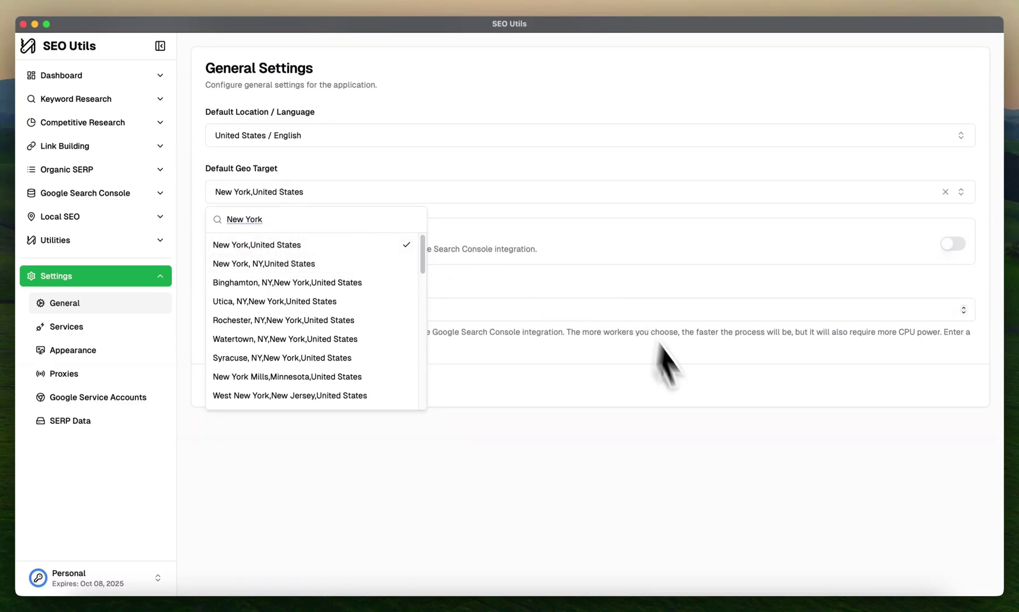
{"action": "left_click", "coordinate": [232, 389]}
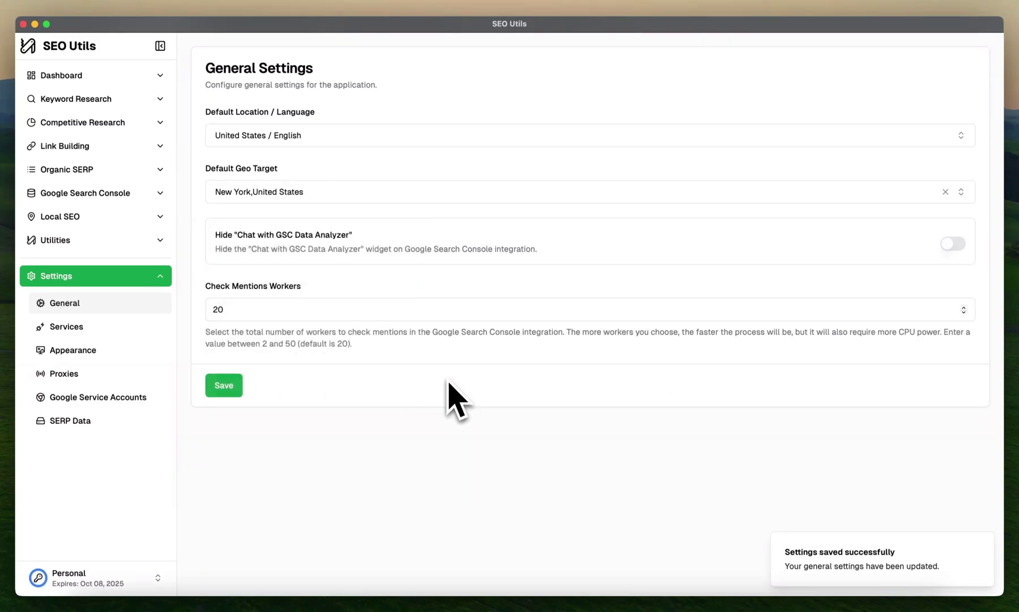
Step: Leave Check Mentions Workers at 20 and save the general settings again
{"action": "left_click", "coordinate": [244, 316]}
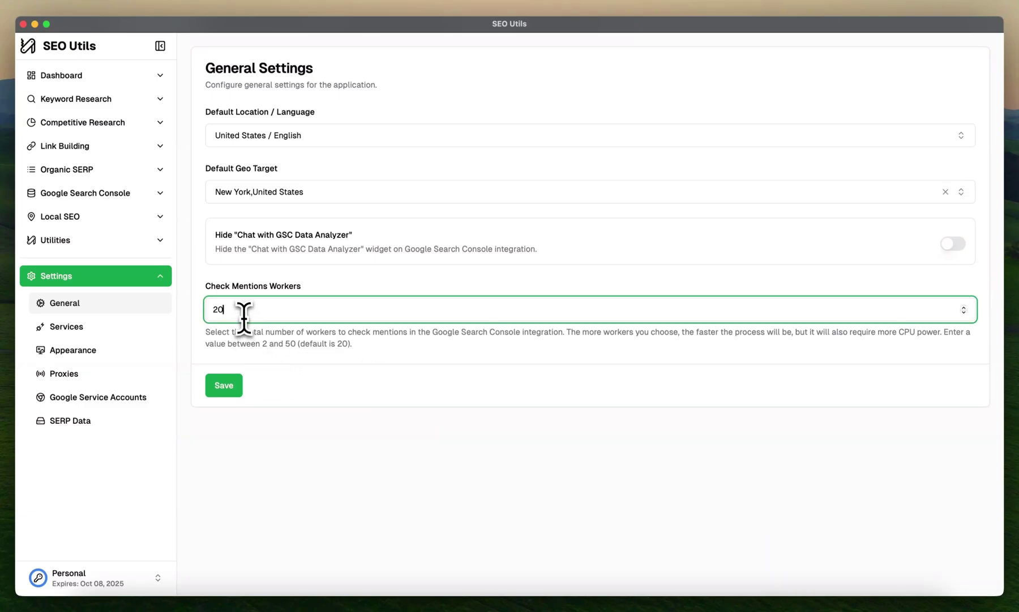
{"action": "left_click", "coordinate": [324, 350]}
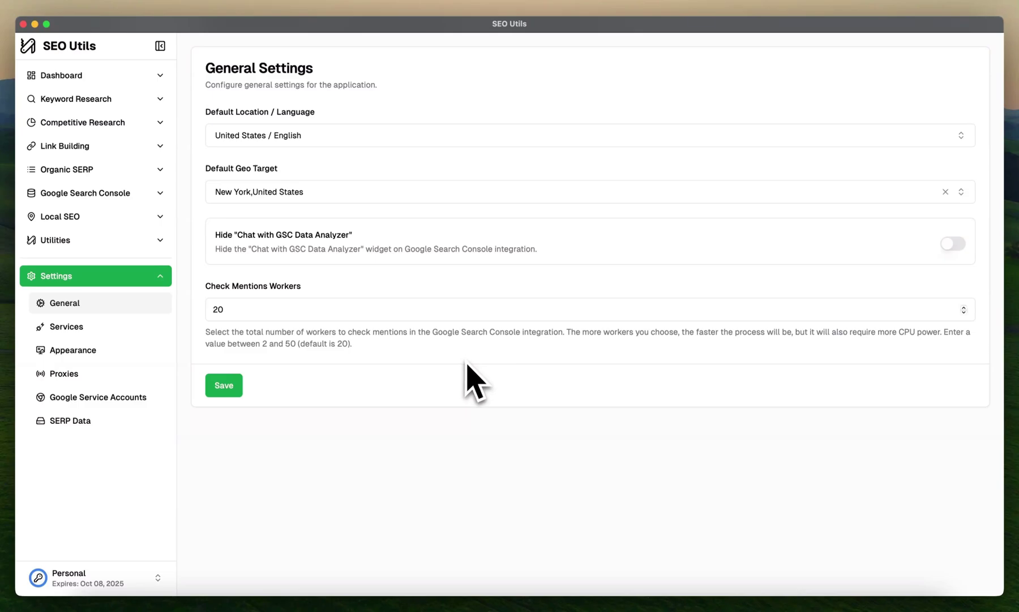
{"action": "left_click", "coordinate": [222, 387]}
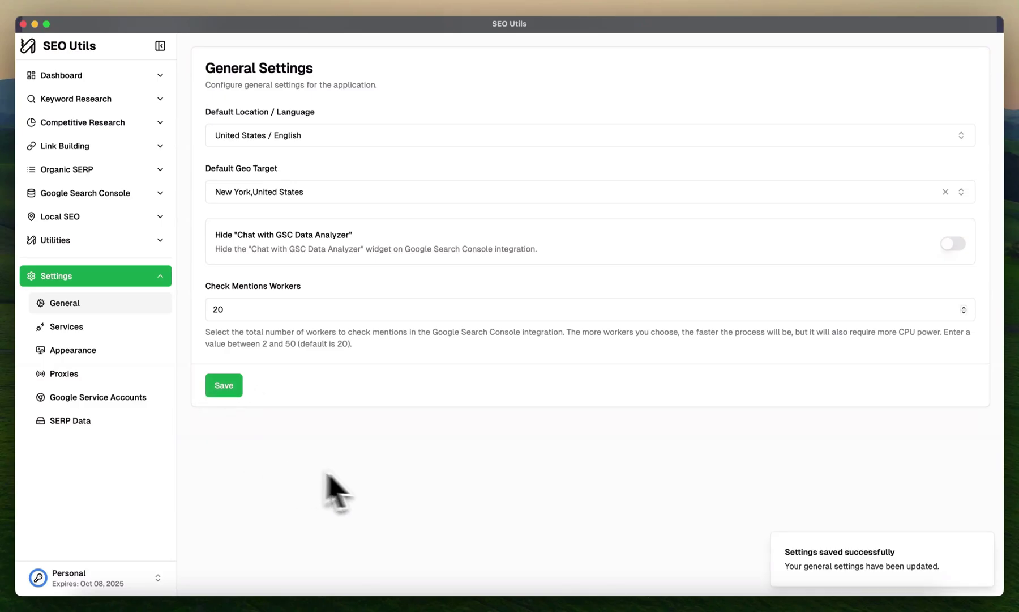
Step: In Services settings, pass the DataForSEO username and password fields to reach the renting section
{"action": "left_click", "coordinate": [94, 333]}
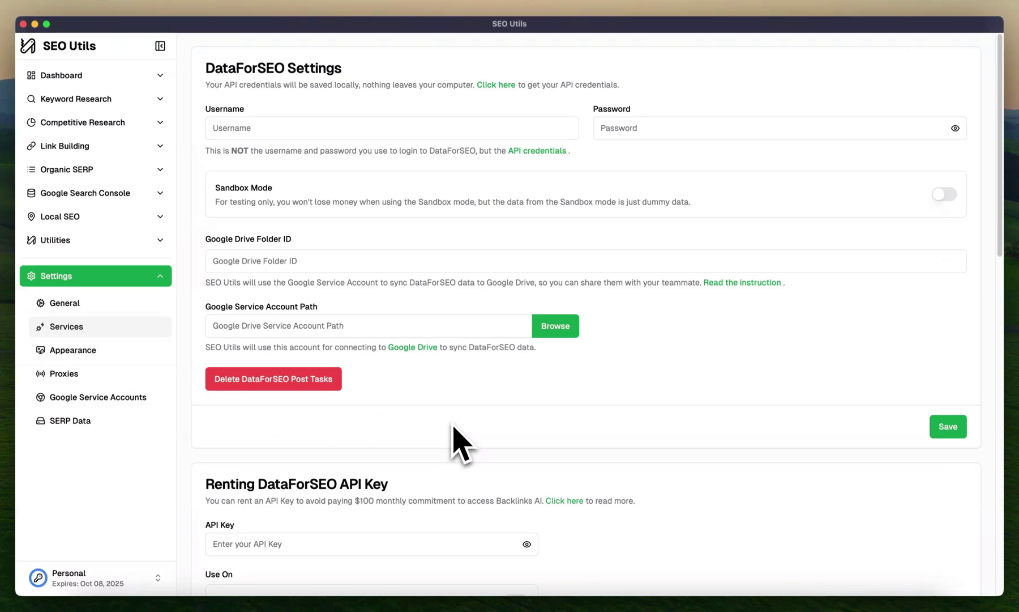
{"action": "left_click", "coordinate": [460, 128]}
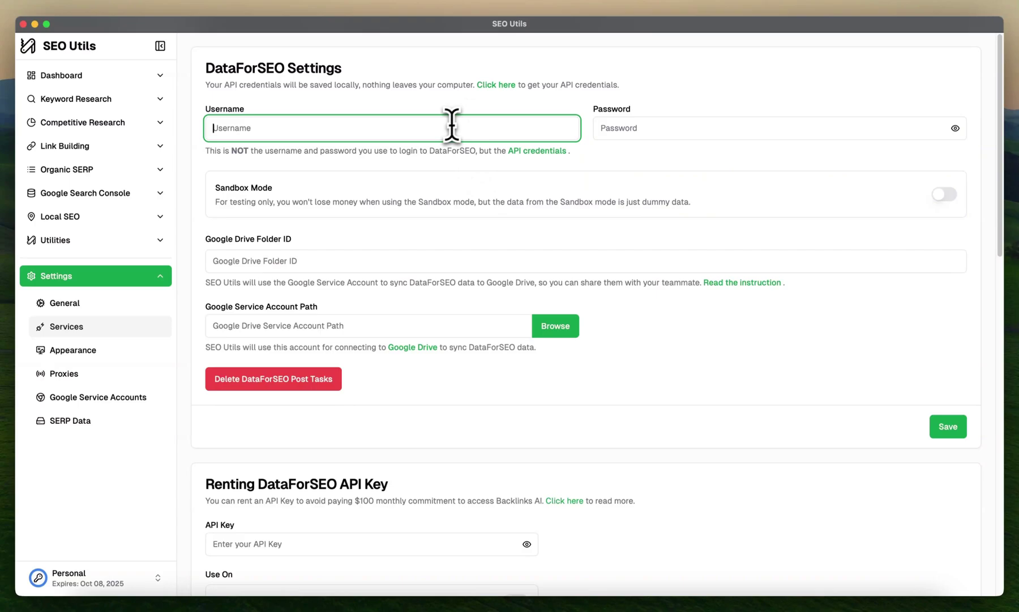
{"action": "left_click", "coordinate": [671, 125]}
{"action": "left_click", "coordinate": [617, 170]}
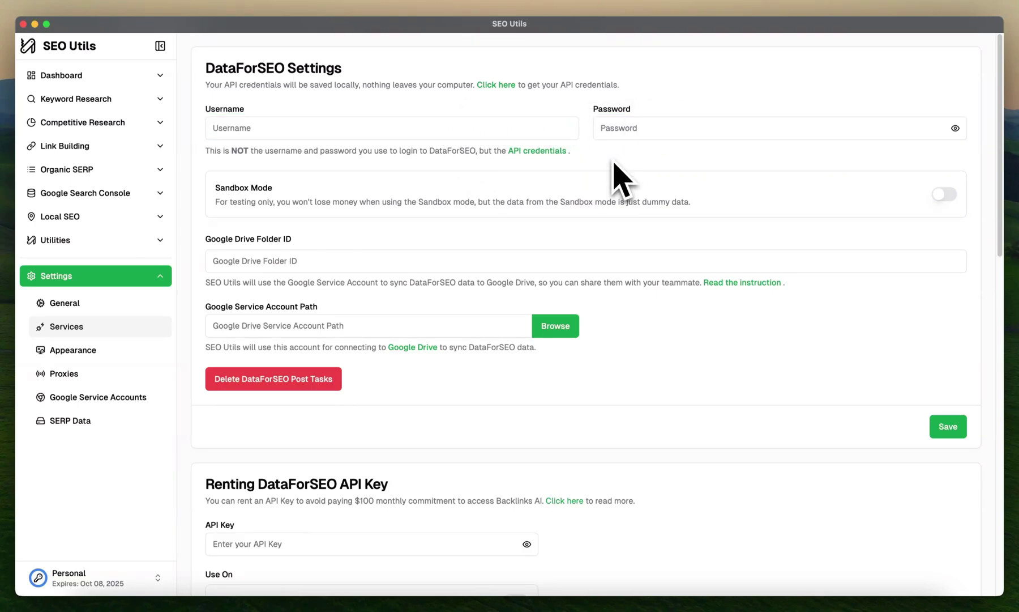
{"action": "scroll", "coordinate": [621, 178], "scroll_direction": "down", "scroll_amount": 3}
Step: Paste the rented DataForSEO API key, enable it for Backlink and Traffic & Keyword APIs, and save
{"action": "left_click", "coordinate": [304, 467]}
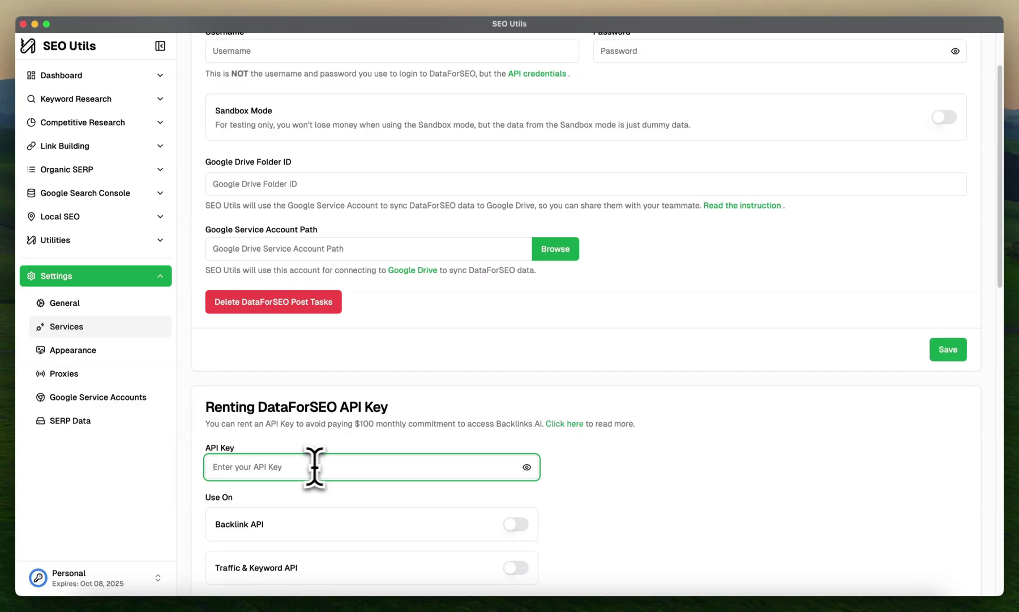
{"action": "key", "text": "super+v"}
{"action": "scroll", "coordinate": [660, 488], "scroll_direction": "down", "scroll_amount": 3}
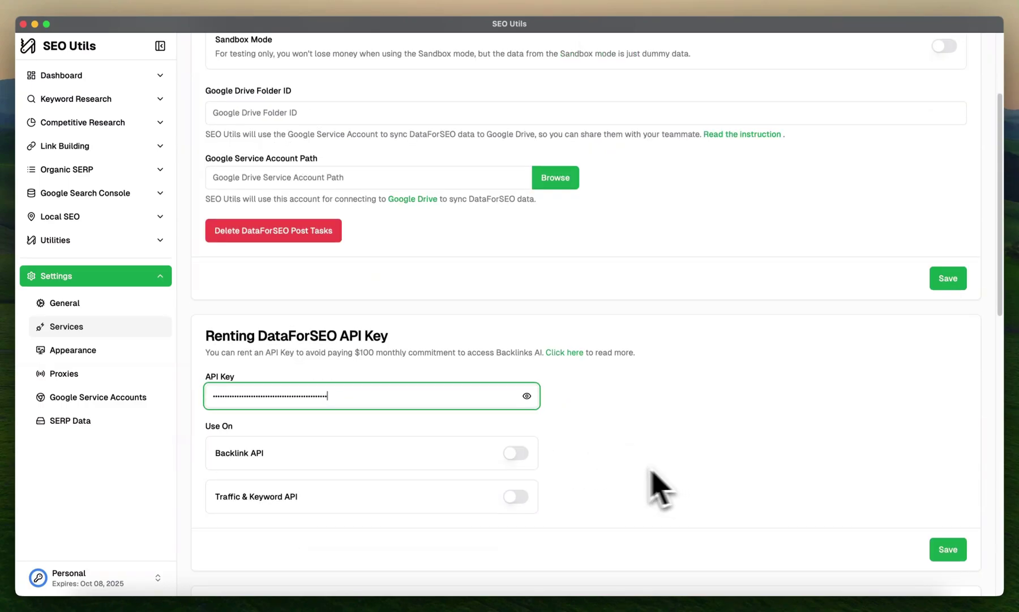
{"action": "left_click", "coordinate": [516, 453]}
{"action": "left_click", "coordinate": [515, 496]}
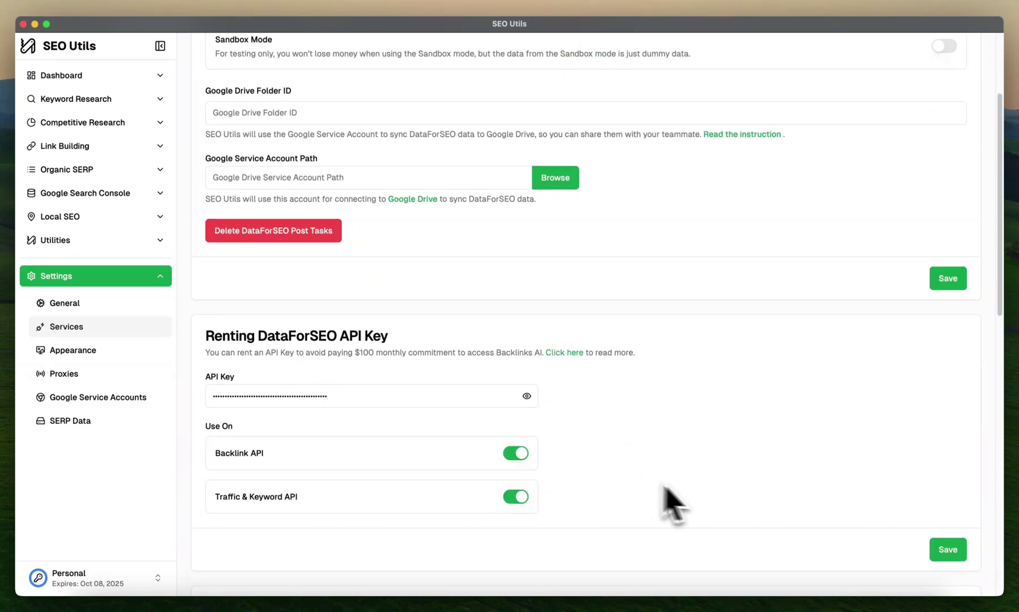
{"action": "left_click", "coordinate": [954, 548]}
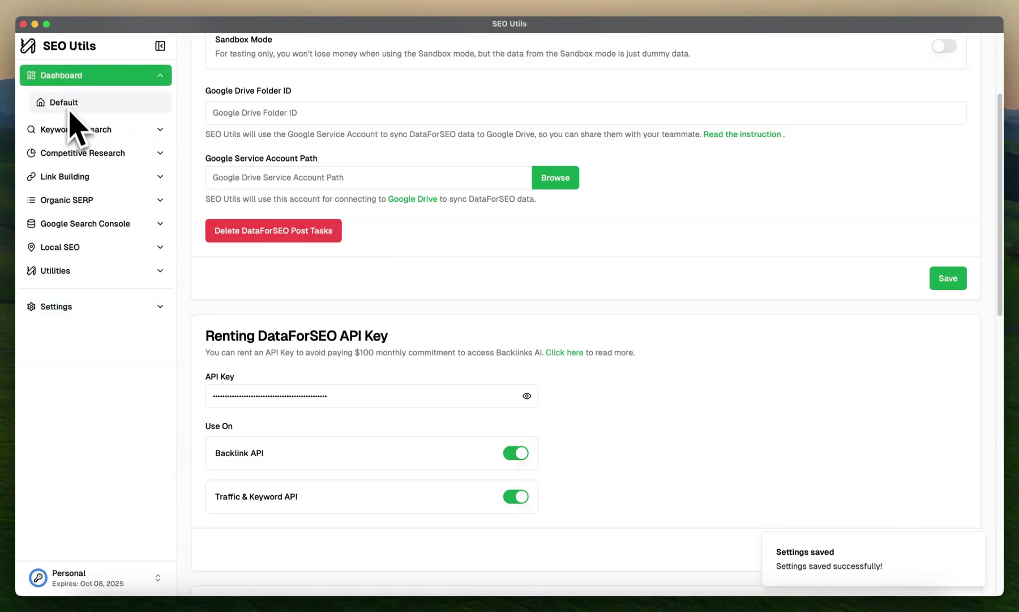
Step: Check that Places API (New), Geocoding API and Maps JavaScript API all show API Enabled
{"action": "left_click", "coordinate": [67, 107]}
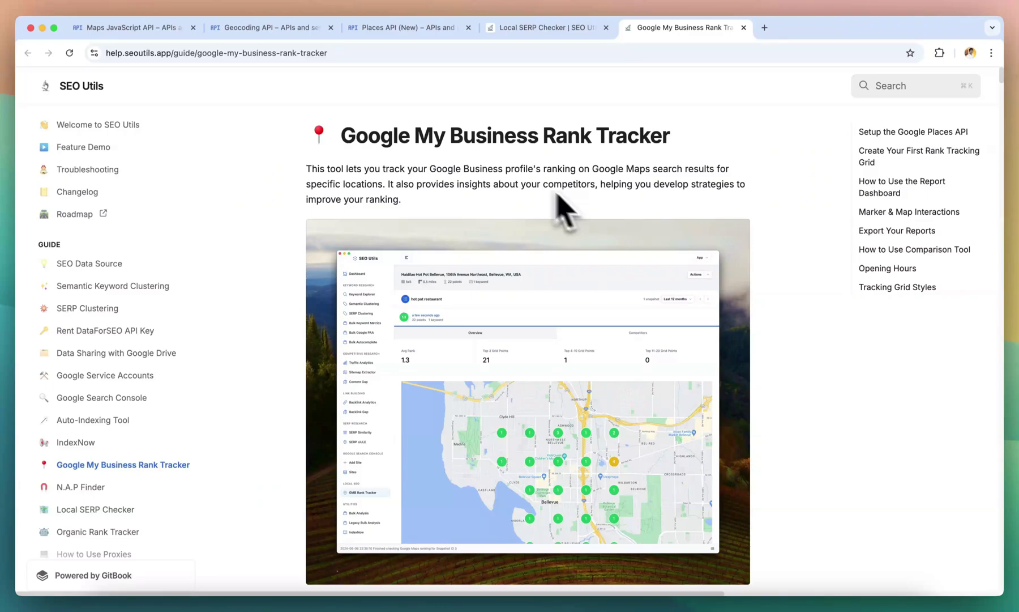
{"action": "left_click", "coordinate": [409, 31]}
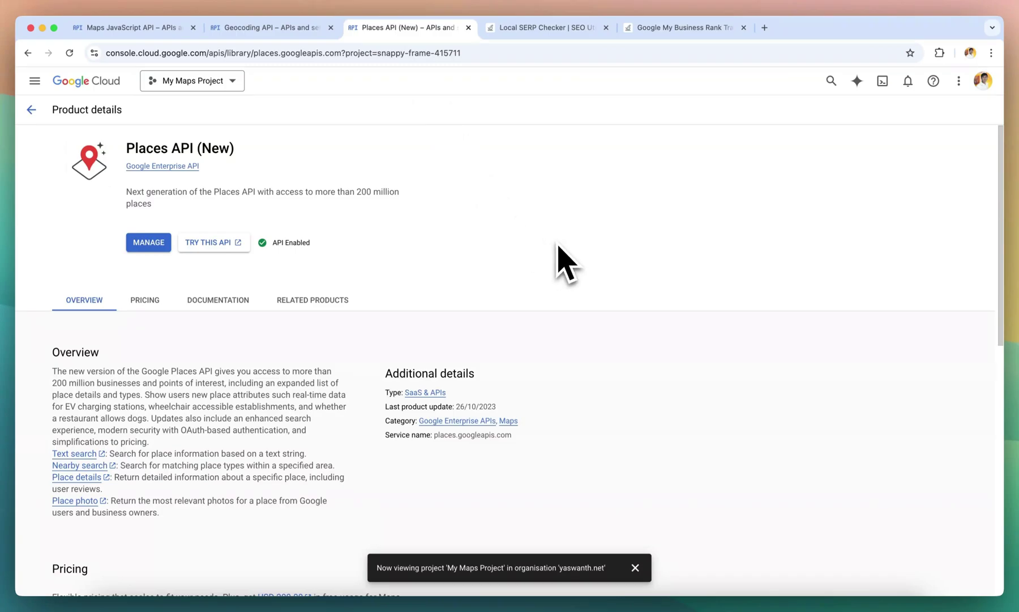
{"action": "left_click", "coordinate": [259, 30]}
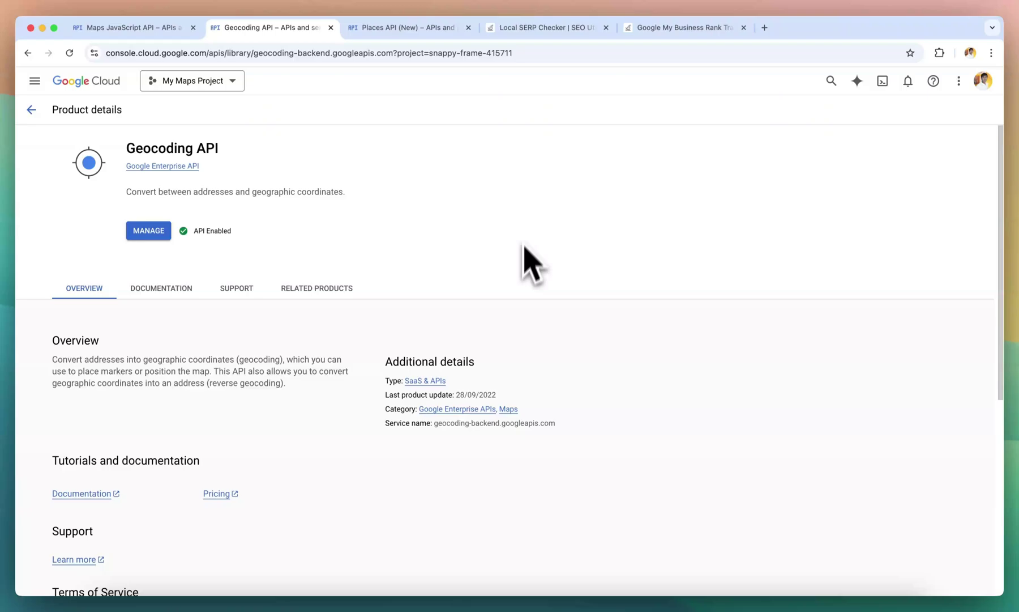
{"action": "left_click", "coordinate": [123, 30]}
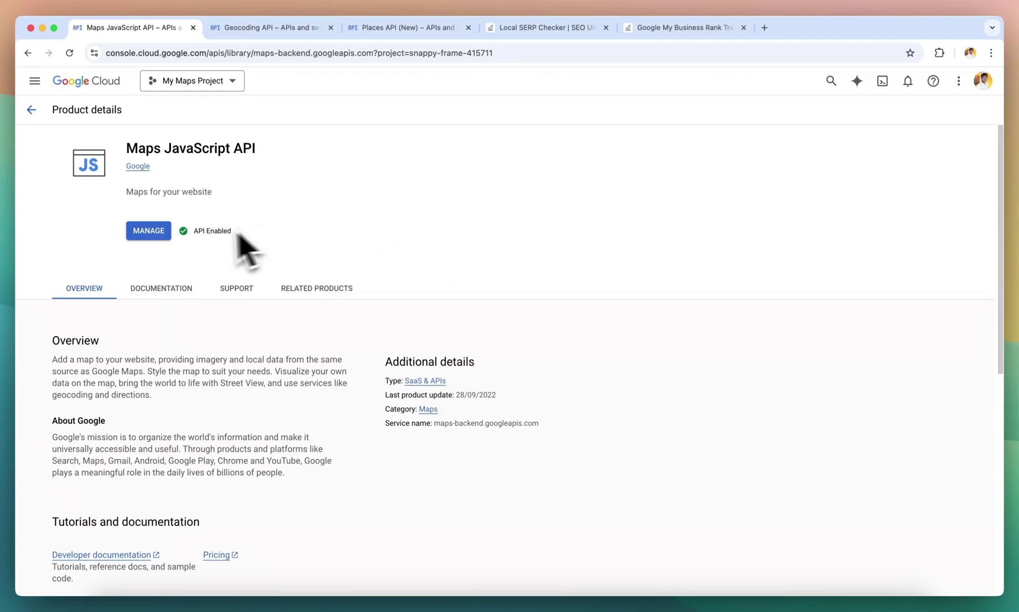
{"action": "left_click", "coordinate": [277, 28]}
{"action": "left_click", "coordinate": [405, 28]}
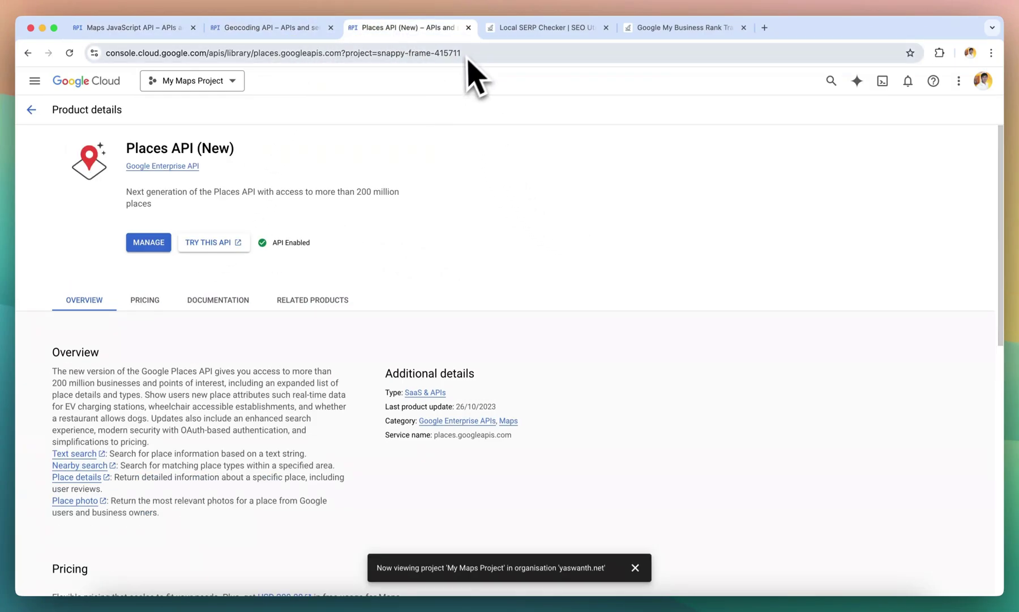
Step: Go to APIs and services > Credentials and view the Create Credentials options
{"action": "left_click", "coordinate": [29, 85]}
{"action": "mouse_move", "coordinate": [118, 238]}
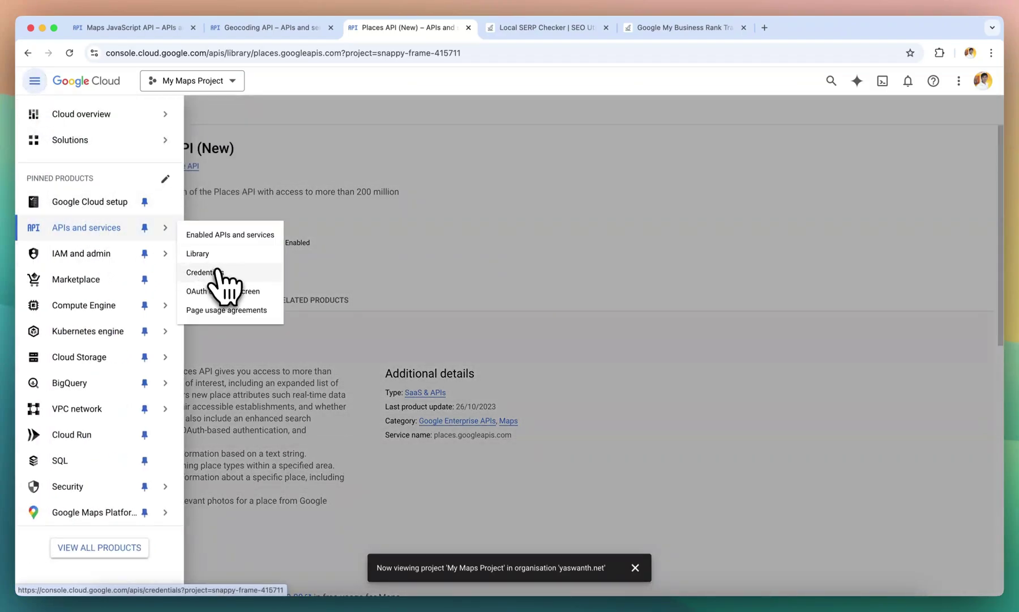
{"action": "left_click", "coordinate": [231, 274]}
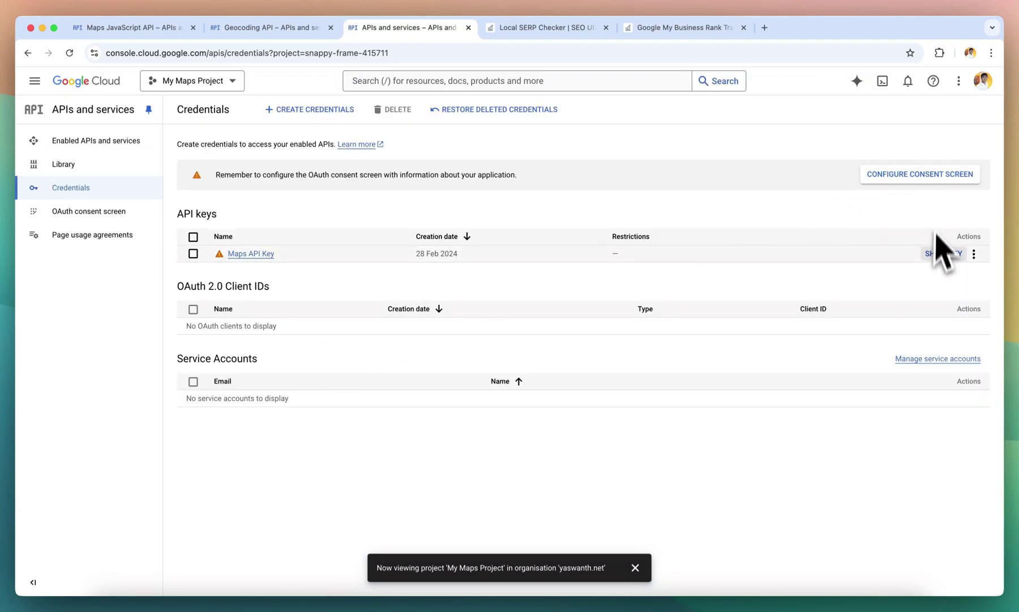
{"action": "left_click", "coordinate": [312, 109]}
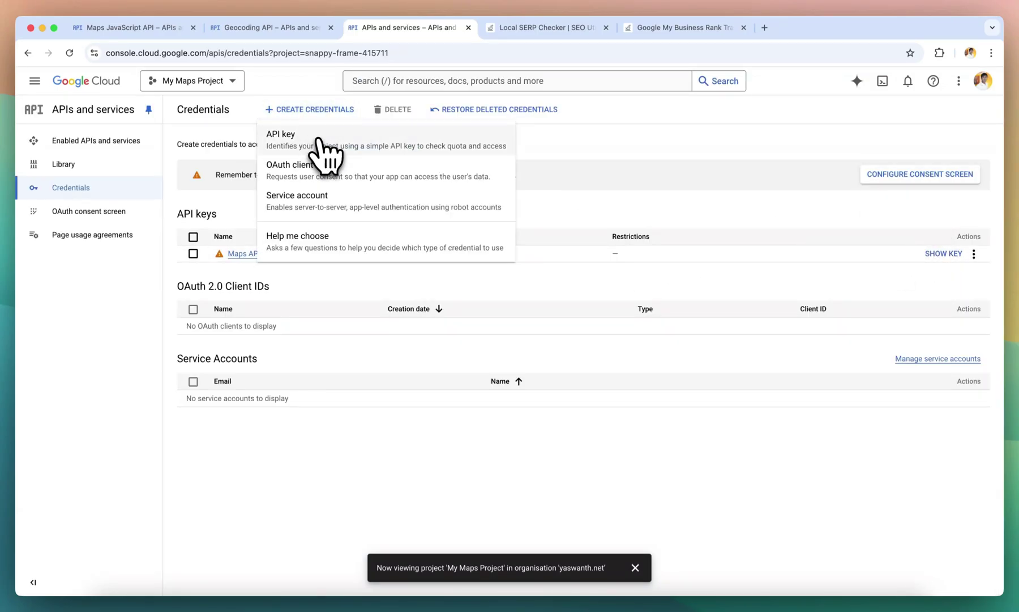
{"action": "left_click", "coordinate": [311, 402]}
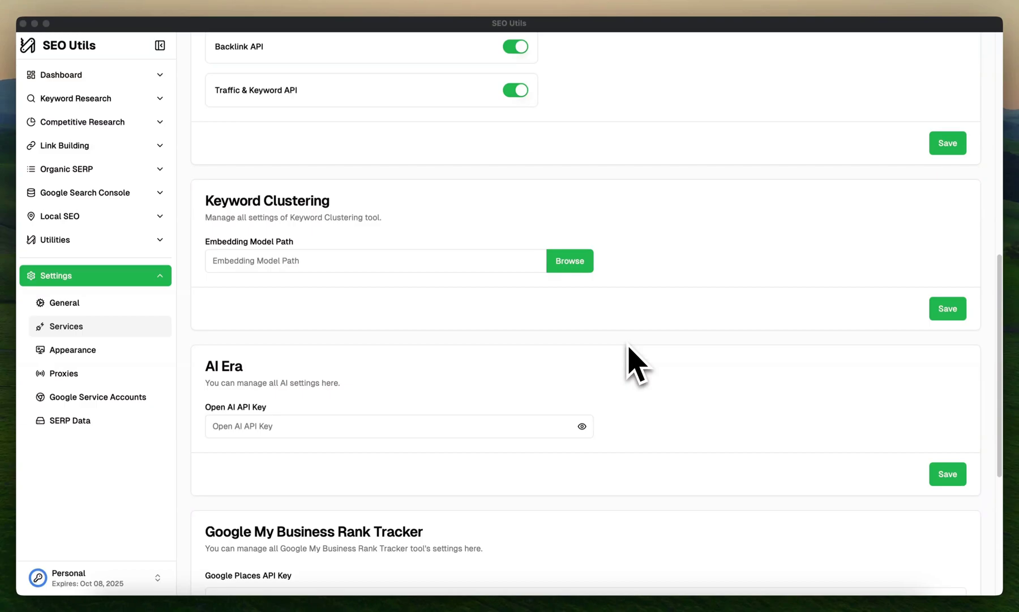
Step: Scroll the Semantic Keyword Clustering guide to Popular Models and follow its HuggingFace link
{"action": "left_click", "coordinate": [694, 573]}
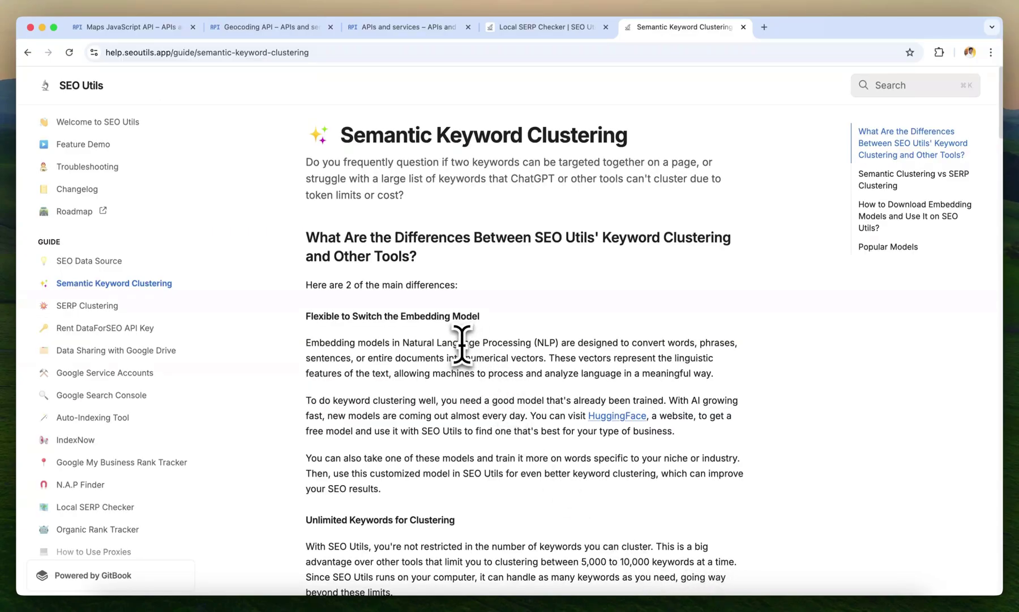
{"action": "scroll", "coordinate": [462, 344], "scroll_direction": "down", "scroll_amount": 10}
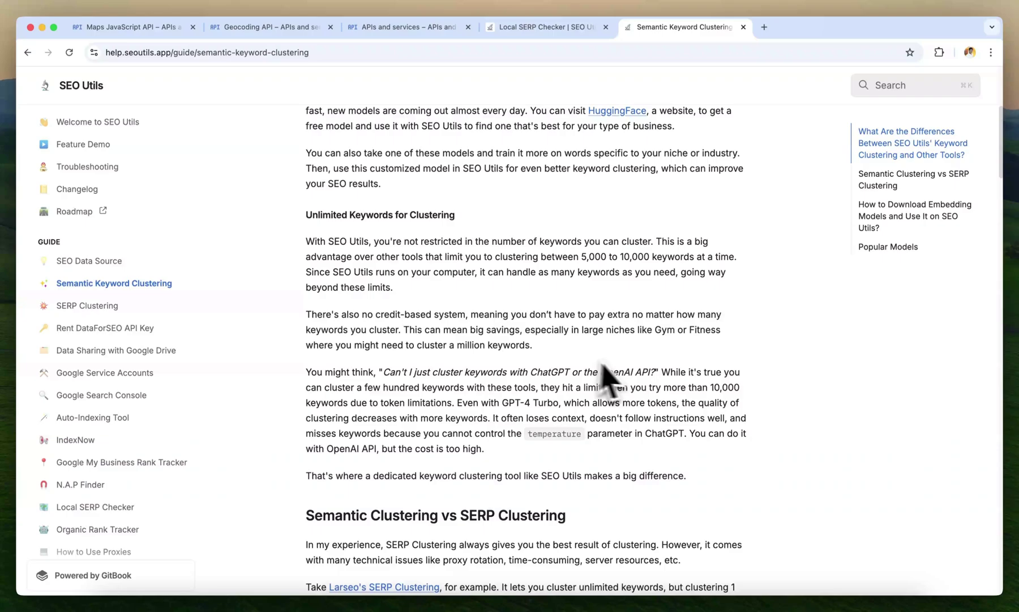
{"action": "scroll", "coordinate": [608, 379], "scroll_direction": "down", "scroll_amount": 20}
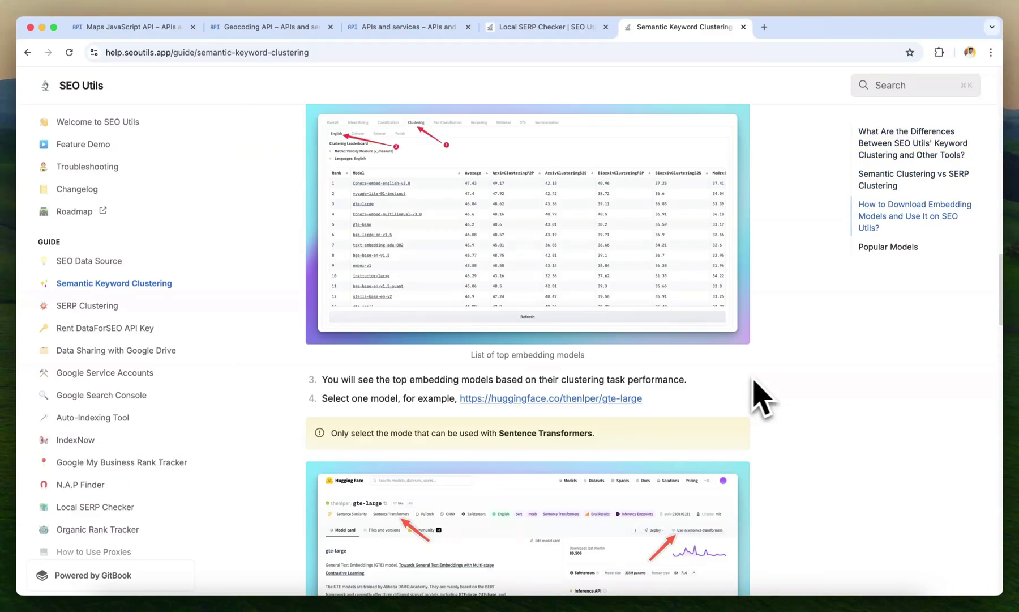
{"action": "scroll", "coordinate": [735, 401], "scroll_direction": "down", "scroll_amount": 20}
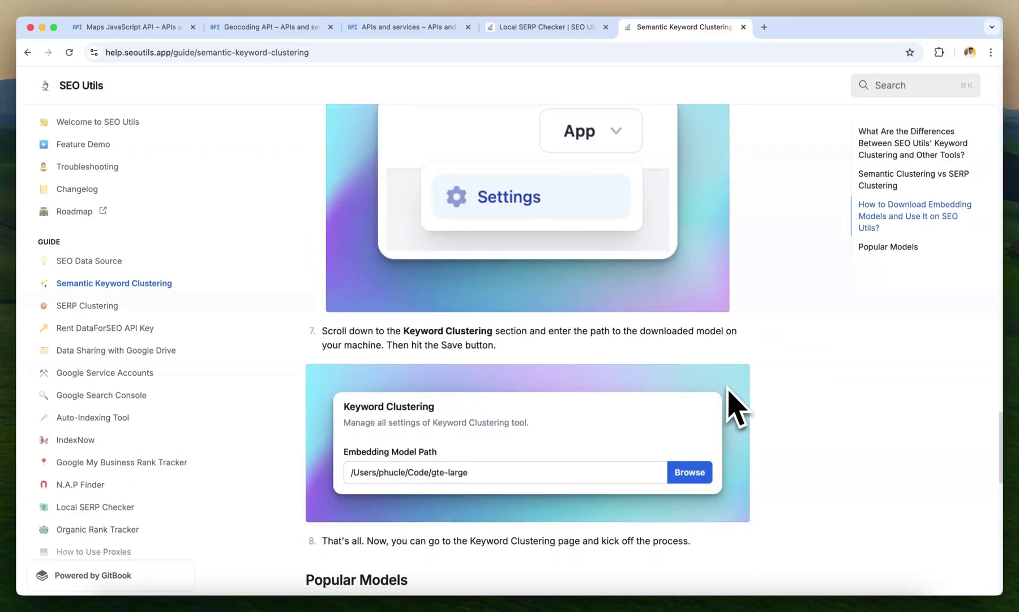
{"action": "scroll", "coordinate": [728, 386], "scroll_direction": "down", "scroll_amount": 1}
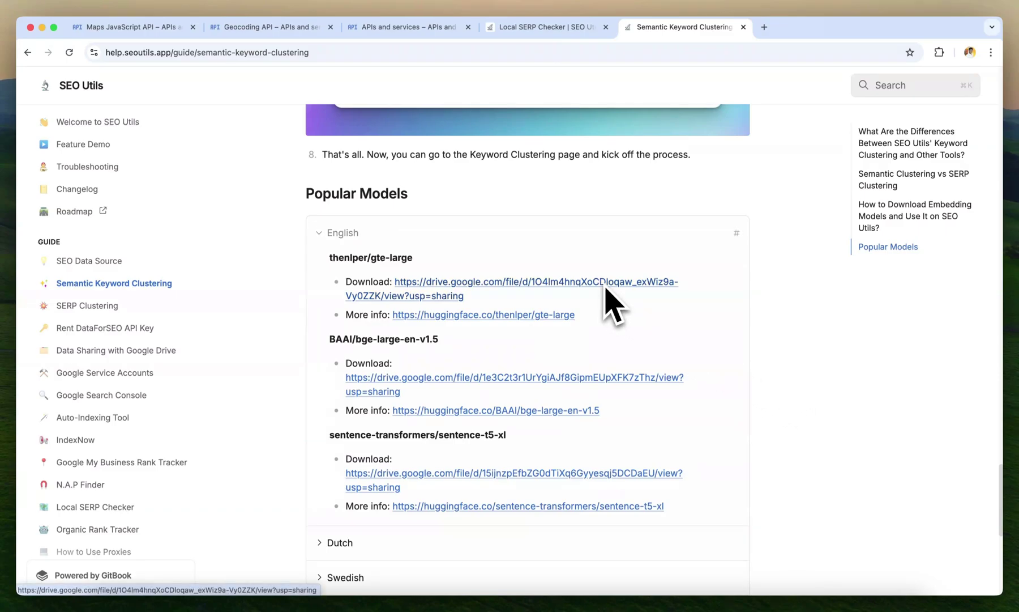
{"action": "scroll", "coordinate": [716, 346], "scroll_direction": "up", "scroll_amount": 10}
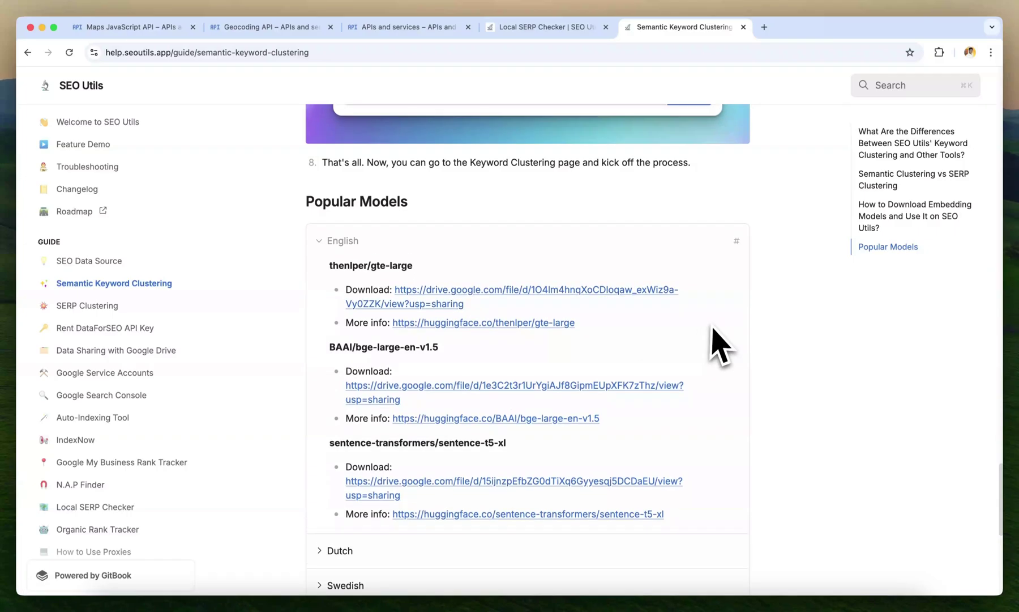
{"action": "scroll", "coordinate": [715, 348], "scroll_direction": "up", "scroll_amount": 15}
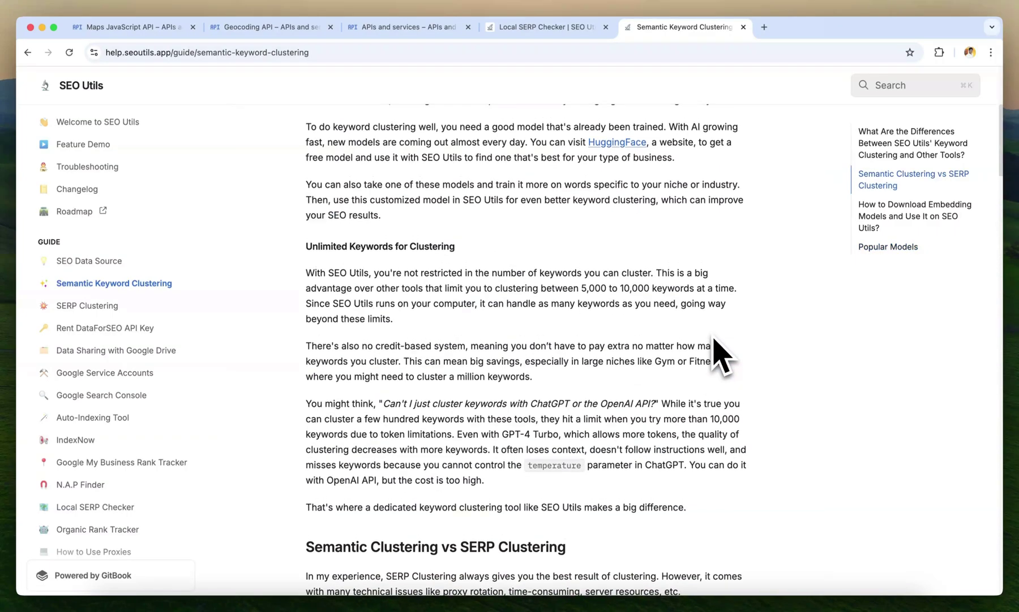
{"action": "left_click", "coordinate": [601, 324]}
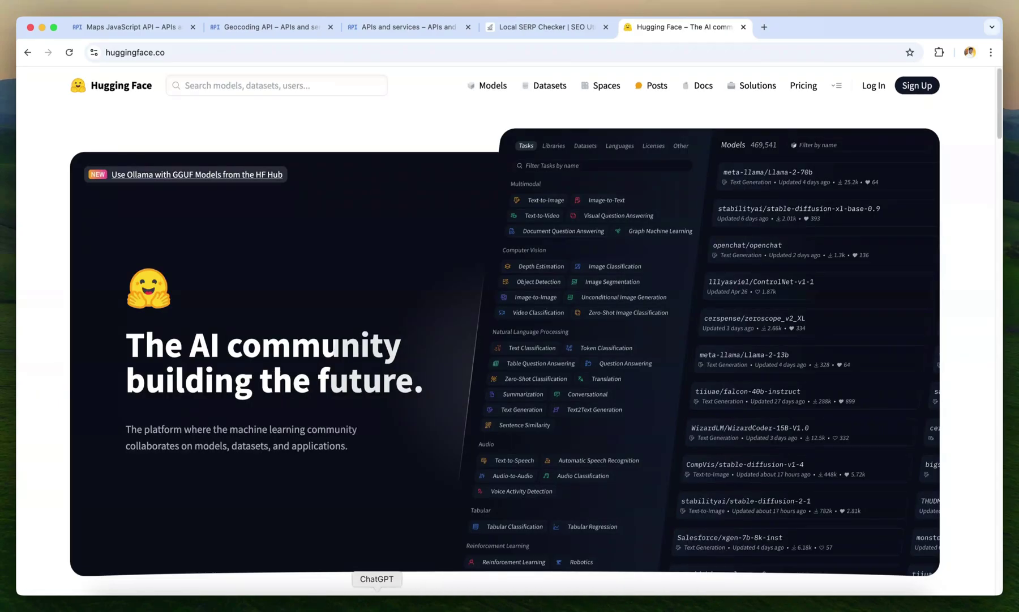
Step: Point the Embedding Model Path to the local gte-large folder and save Keyword Clustering settings
{"action": "left_click", "coordinate": [224, 601]}
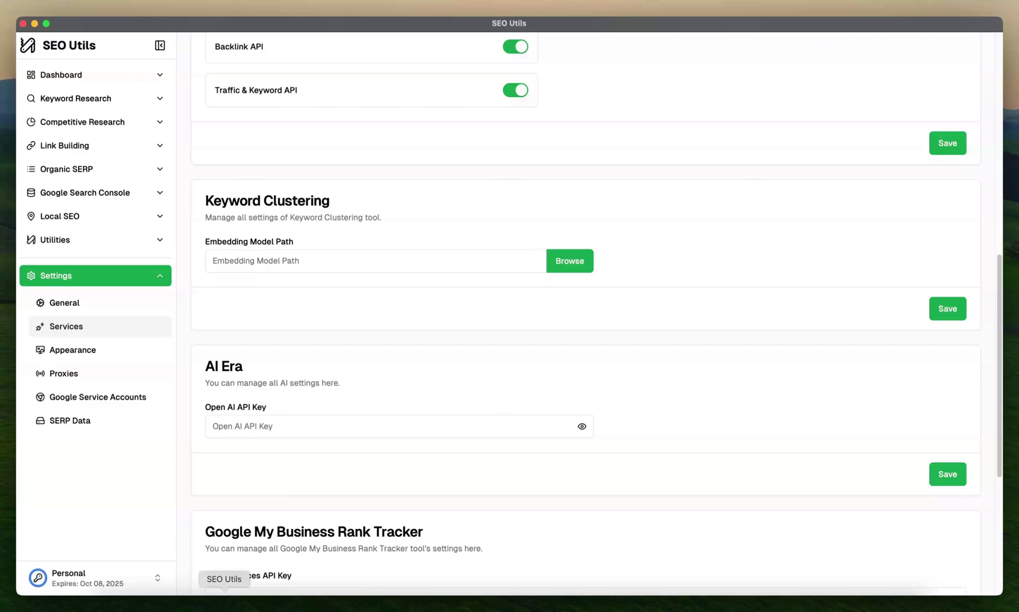
{"action": "left_click", "coordinate": [585, 264]}
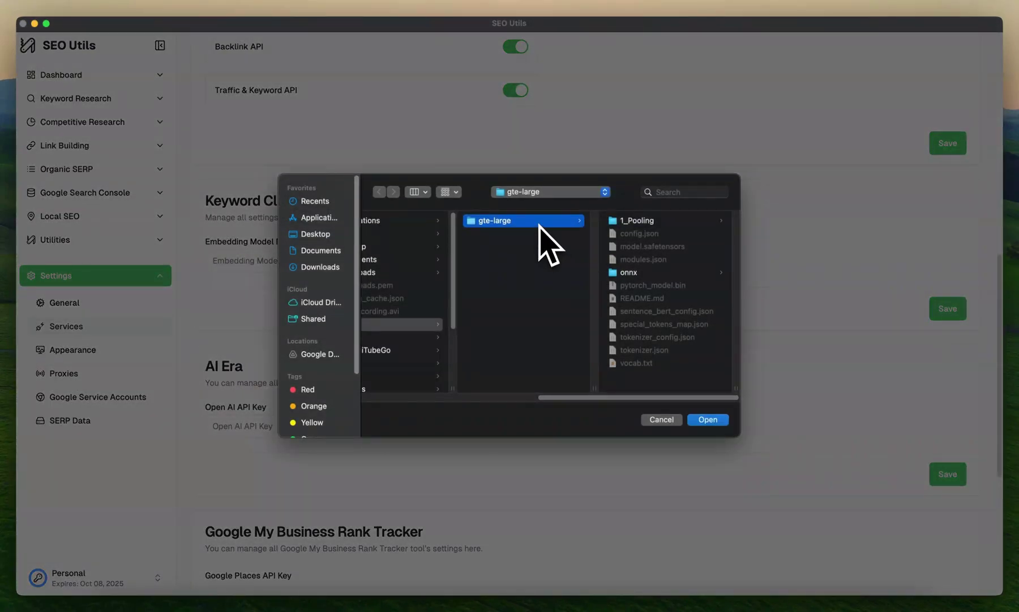
{"action": "left_click", "coordinate": [710, 421]}
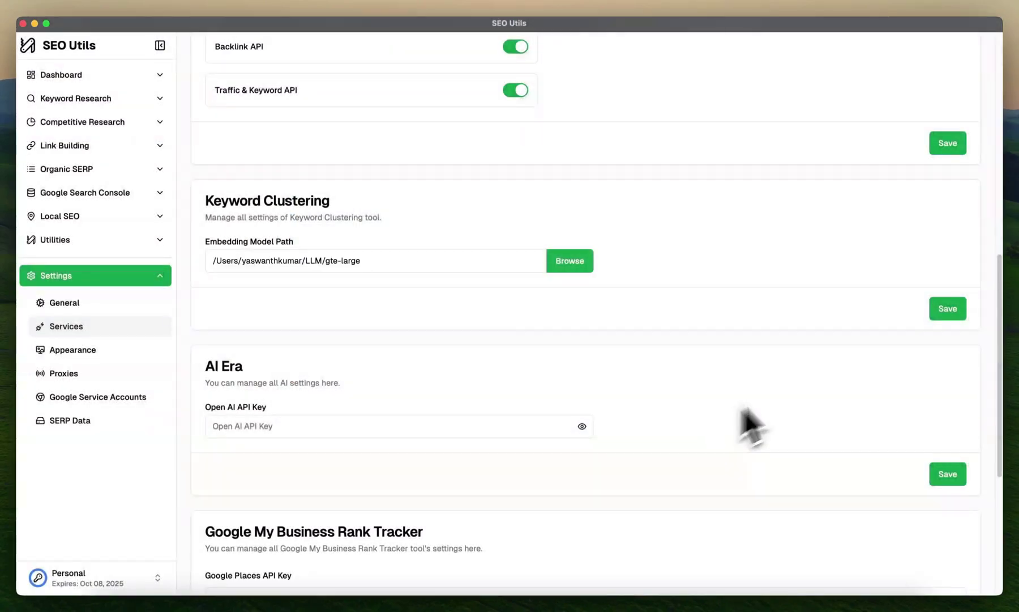
{"action": "left_click", "coordinate": [948, 310]}
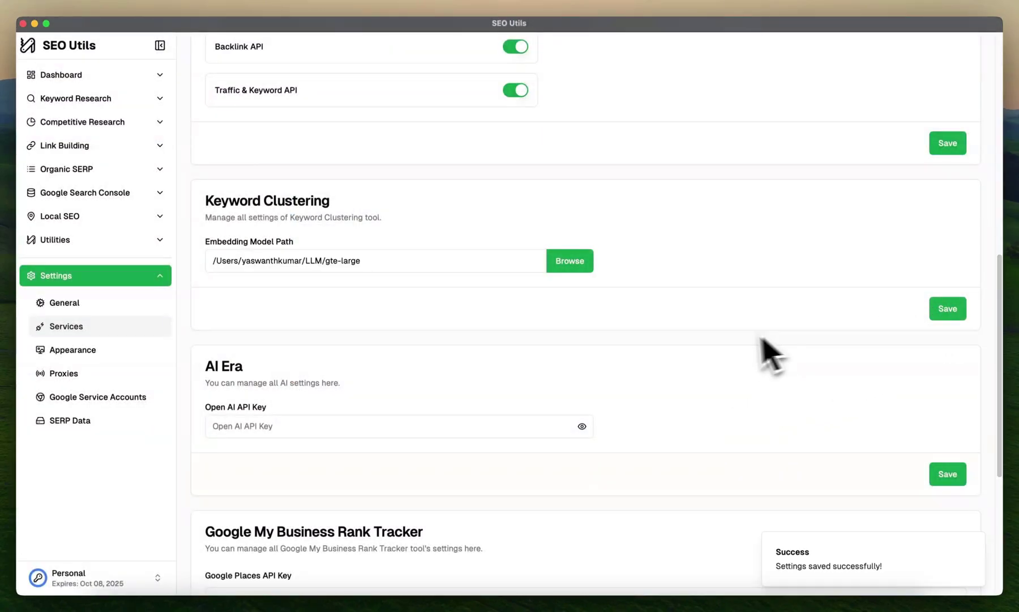